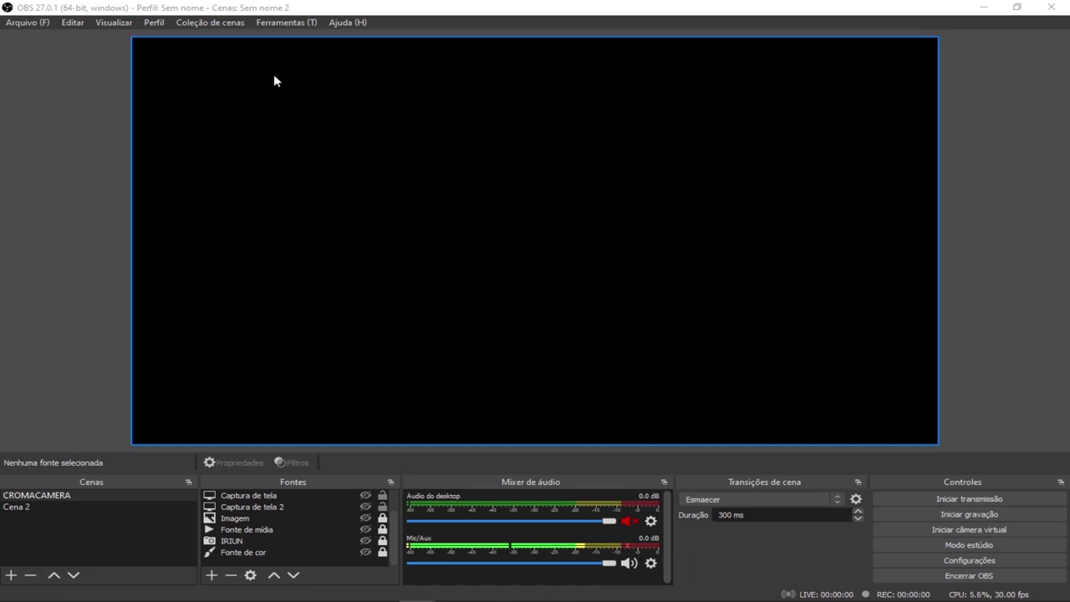
left_click(270, 23)
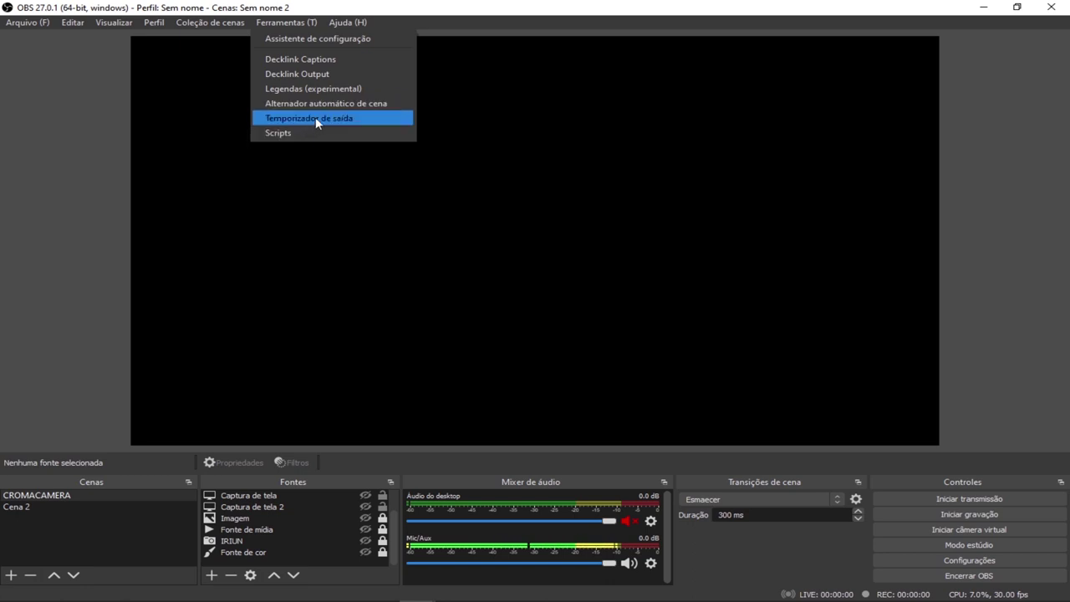
mouse_move(71, 18)
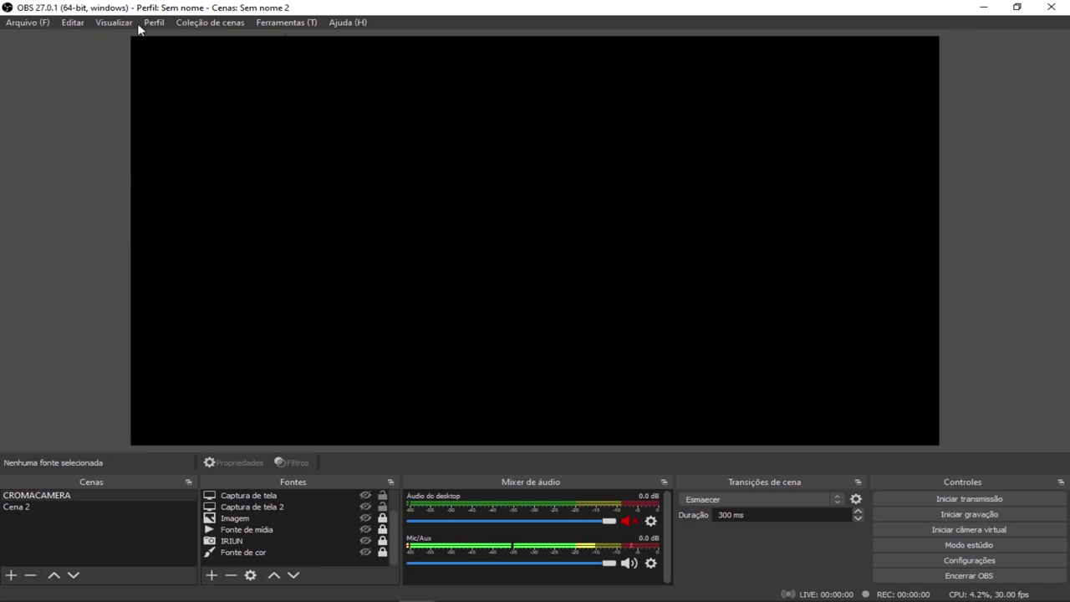
mouse_move(284, 25)
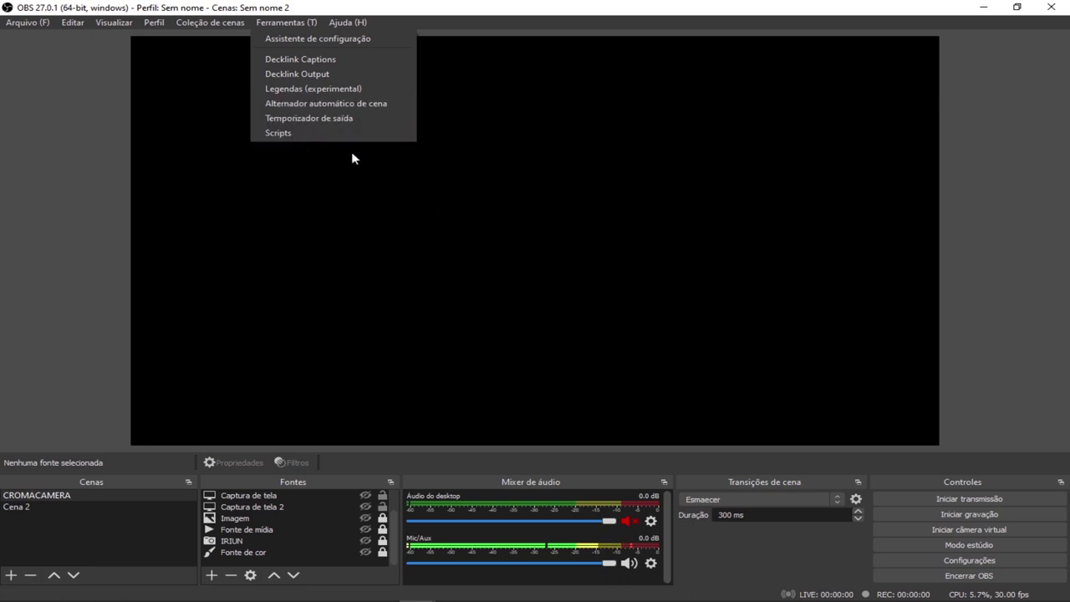
left_click(23, 243)
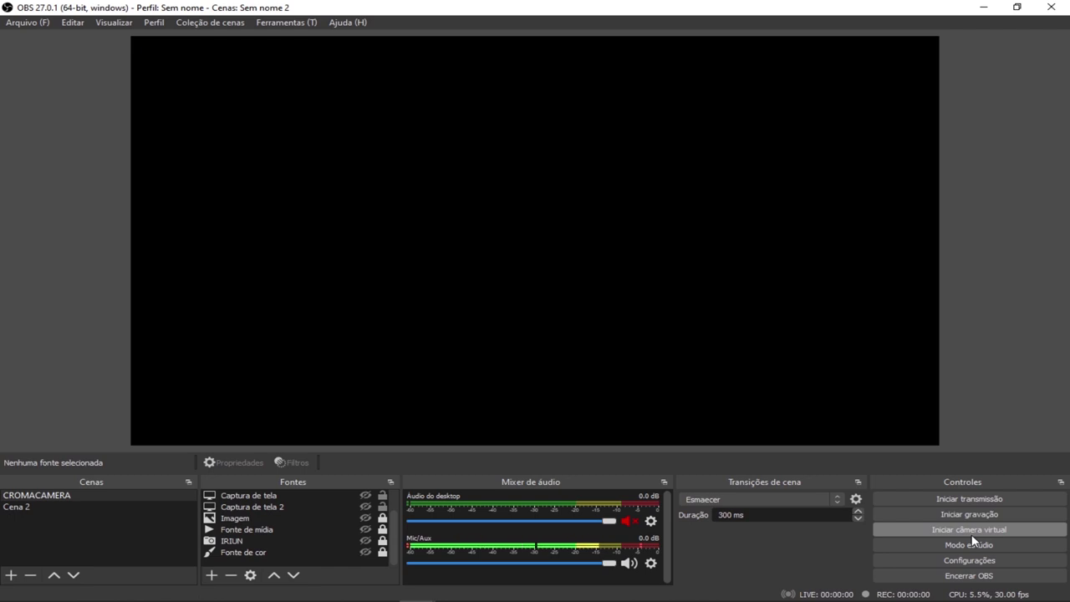
- Restore the OBS window to its smaller size and place it beside the Zoom meeting window
left_click(1017, 8)
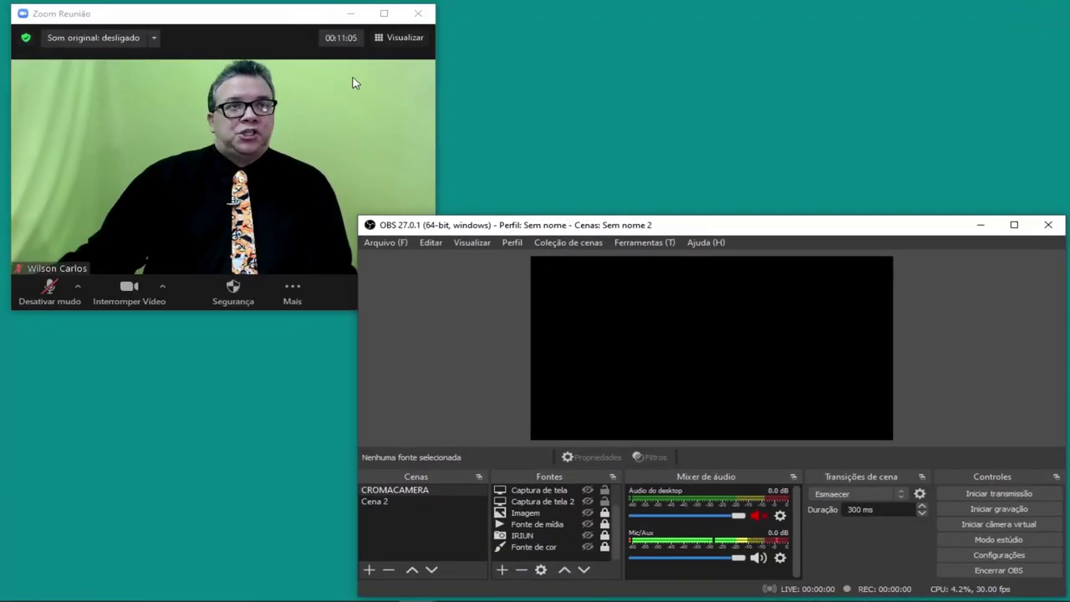
left_click(198, 77)
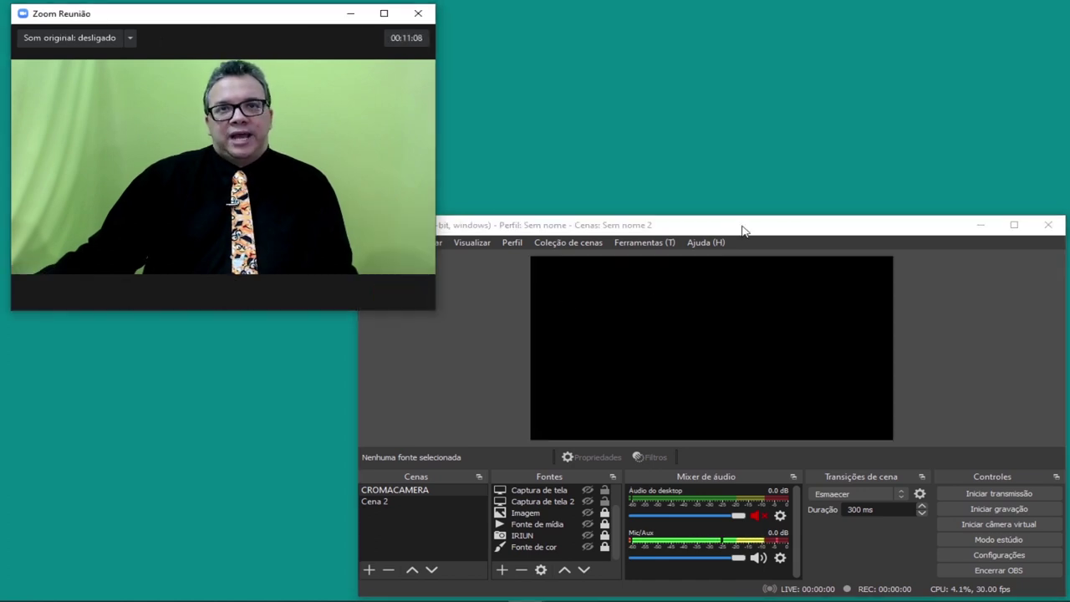
mouse_move(741, 231)
left_mouse_down()
mouse_move(731, 210)
mouse_move(736, 232)
mouse_move(724, 239)
mouse_move(737, 232)
left_mouse_up()
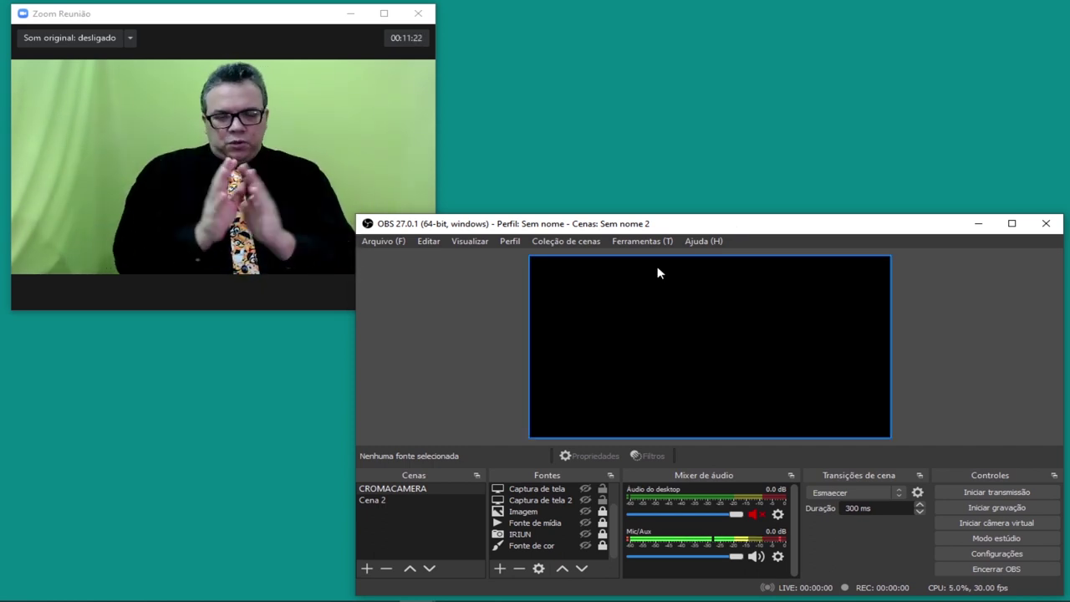
mouse_move(310, 124)
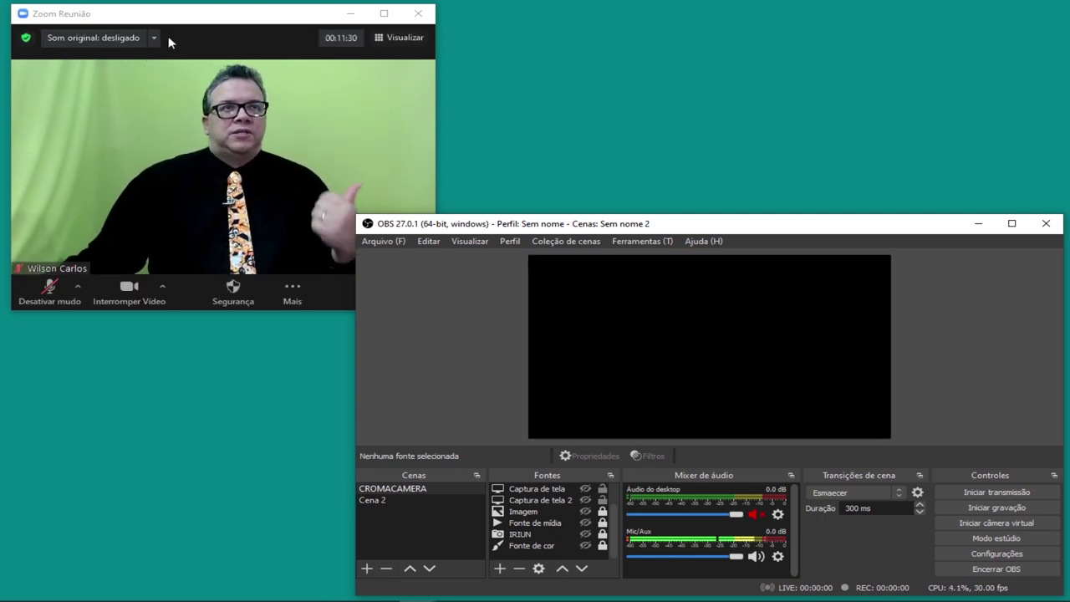
- Switch the camera to OBS Virtual Camera in the maximized Zoom meeting, and return the meeting to its smaller window
left_click(207, 22)
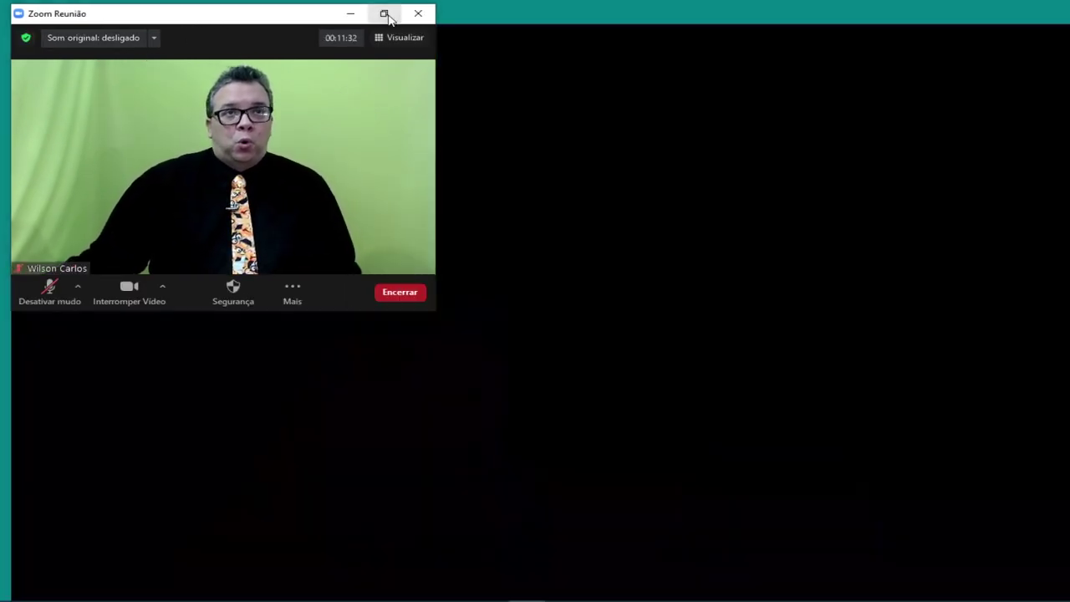
left_click(386, 12)
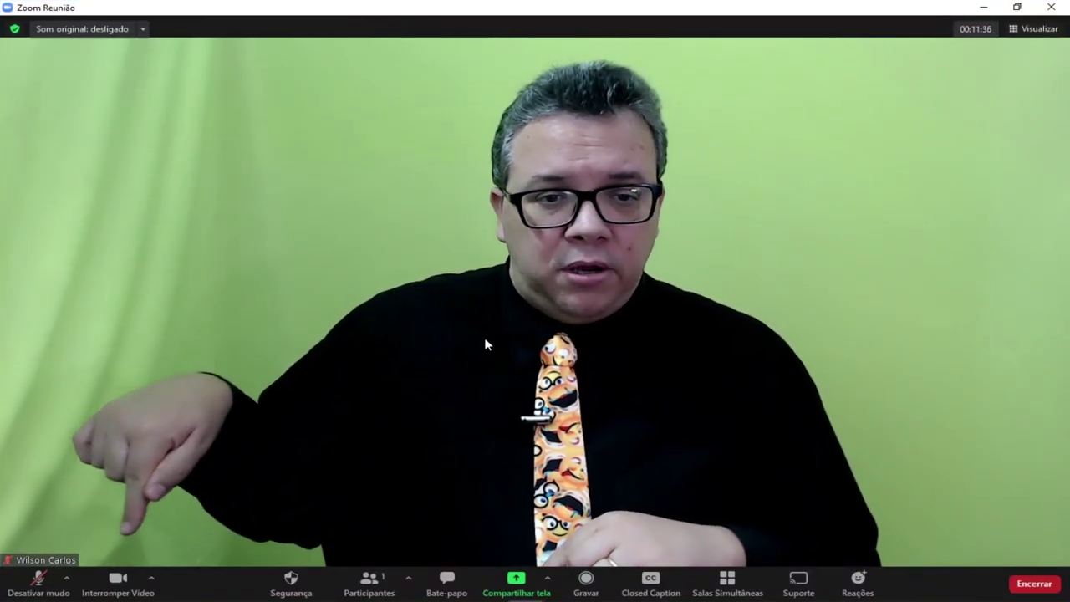
left_click(152, 579)
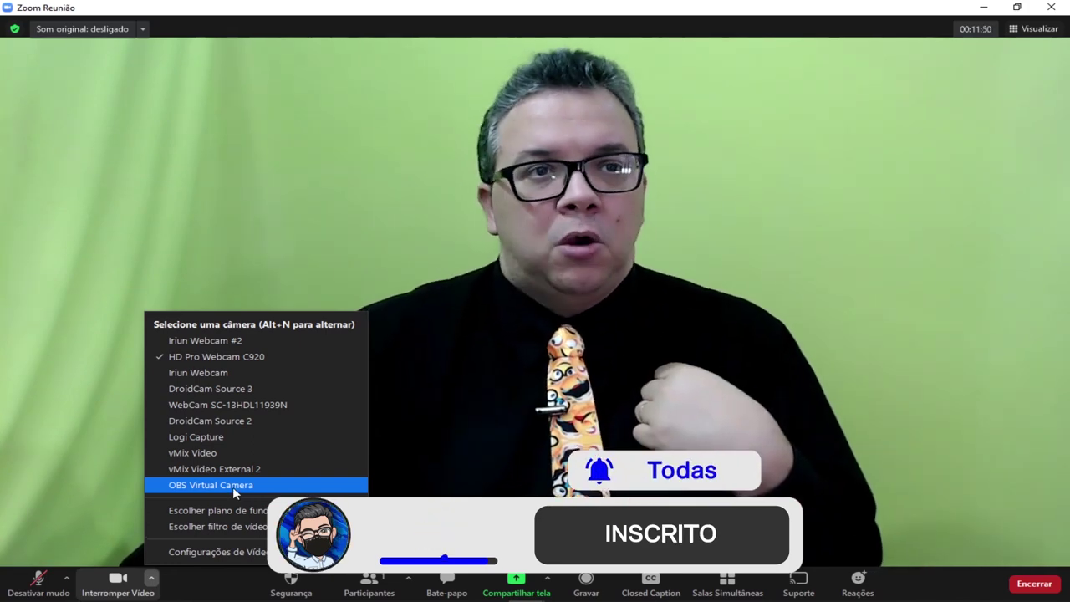
left_click(234, 487)
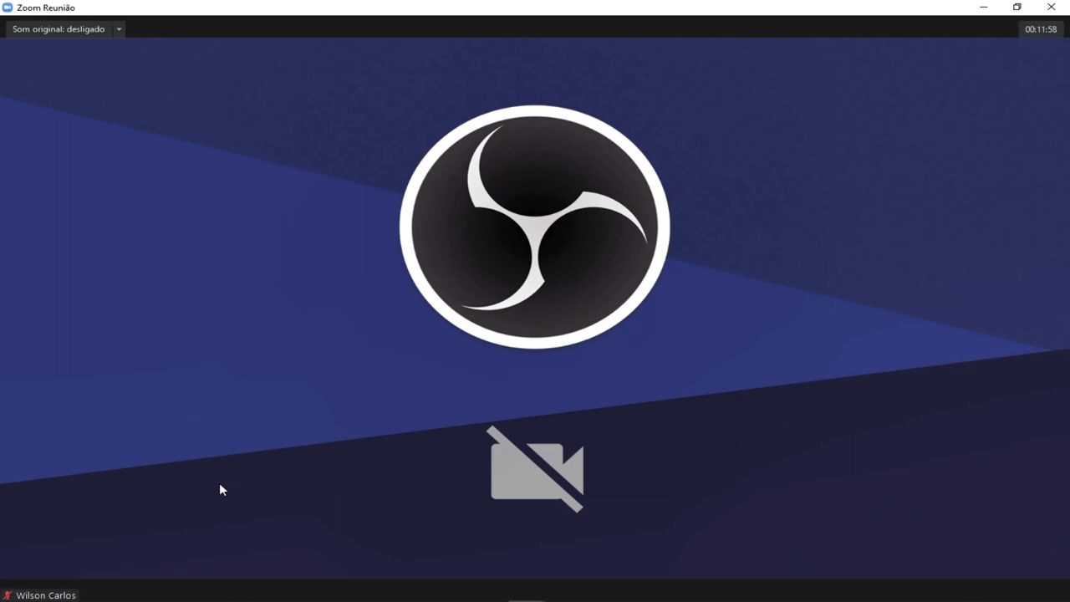
mouse_move(307, 541)
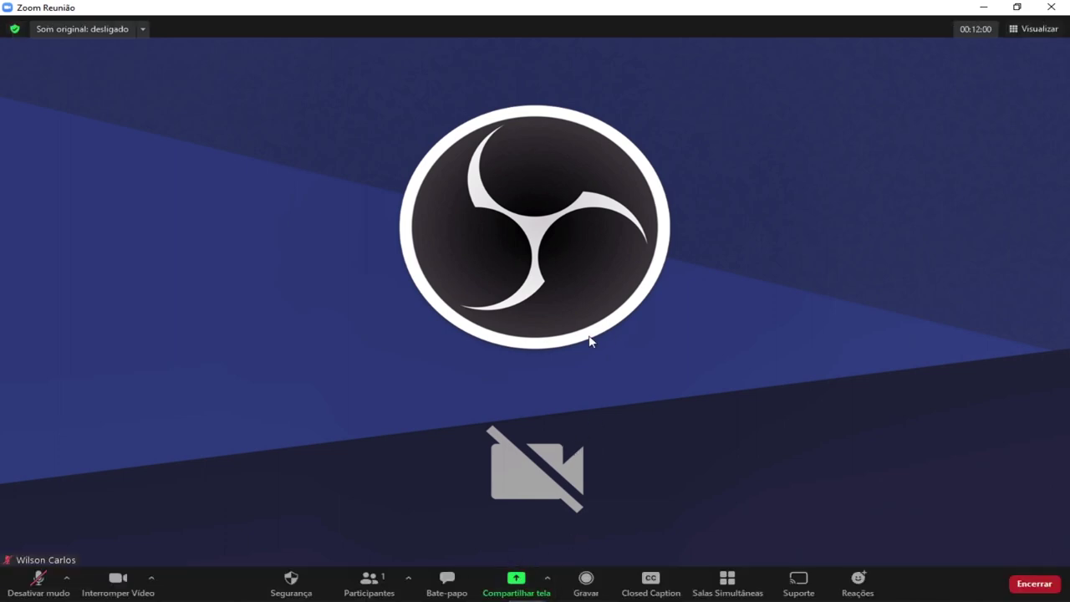
key("super+Down")
left_click_drag(717, 195, 720, 231)
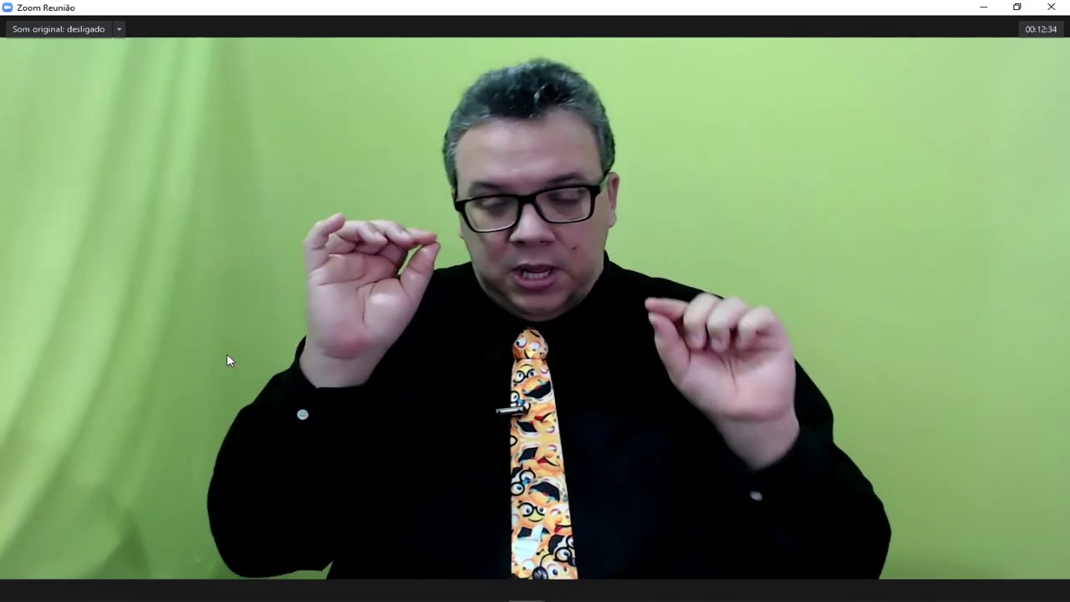
- Select OBS Virtual Camera as the Zoom meeting's camera again and restore the meeting window beside OBS
mouse_move(132, 311)
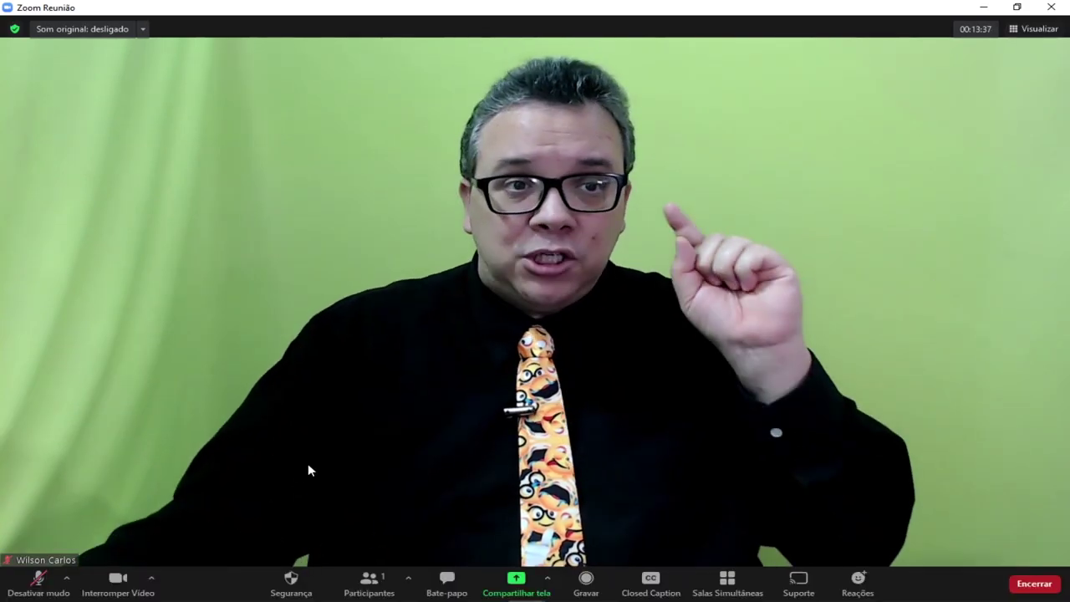
left_click(152, 581)
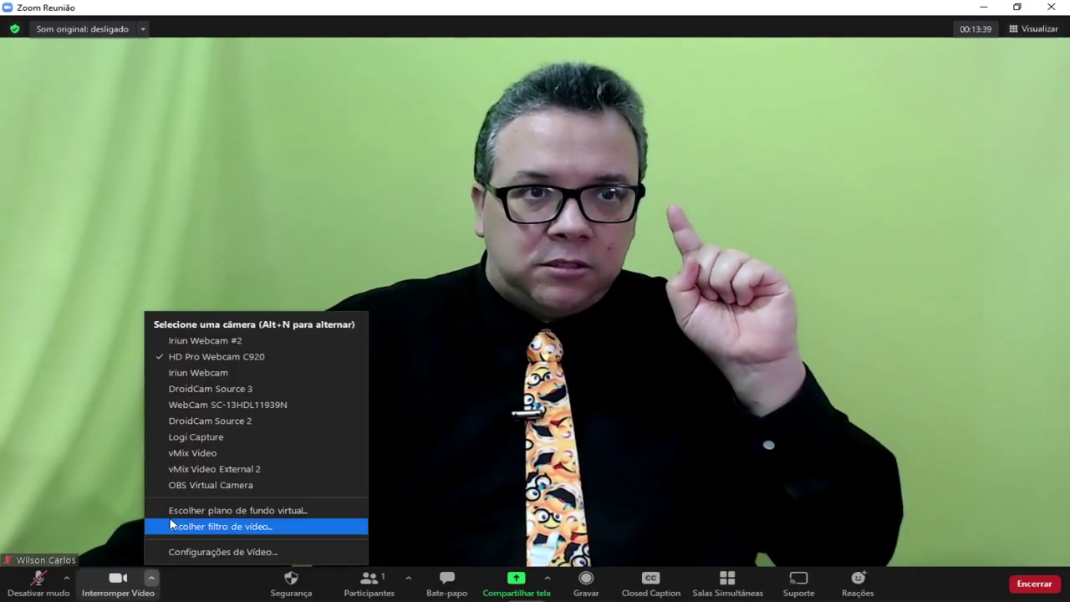
left_click(194, 486)
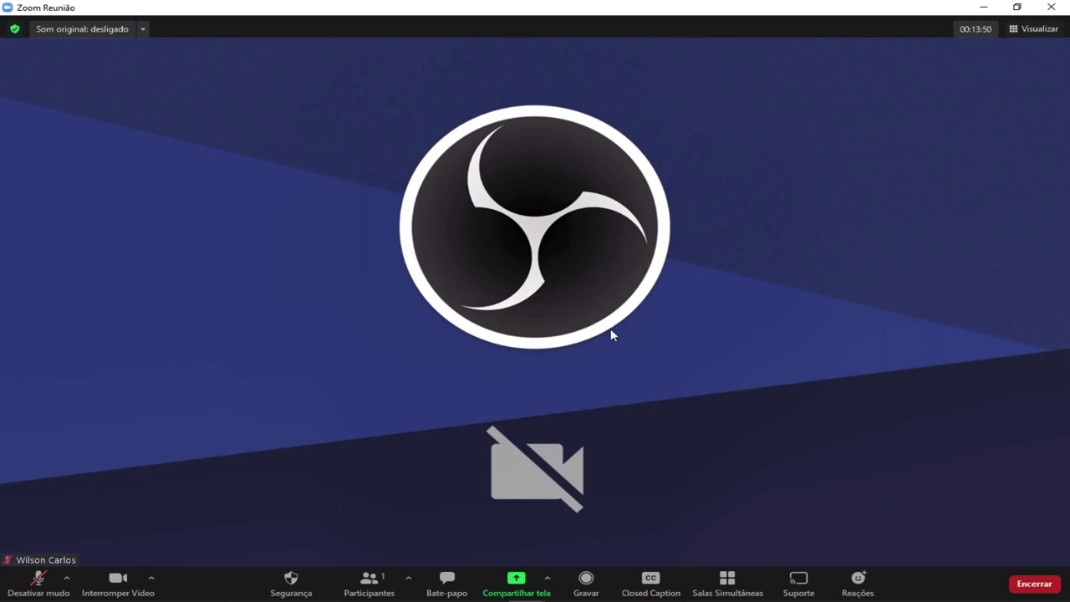
left_click(1016, 8)
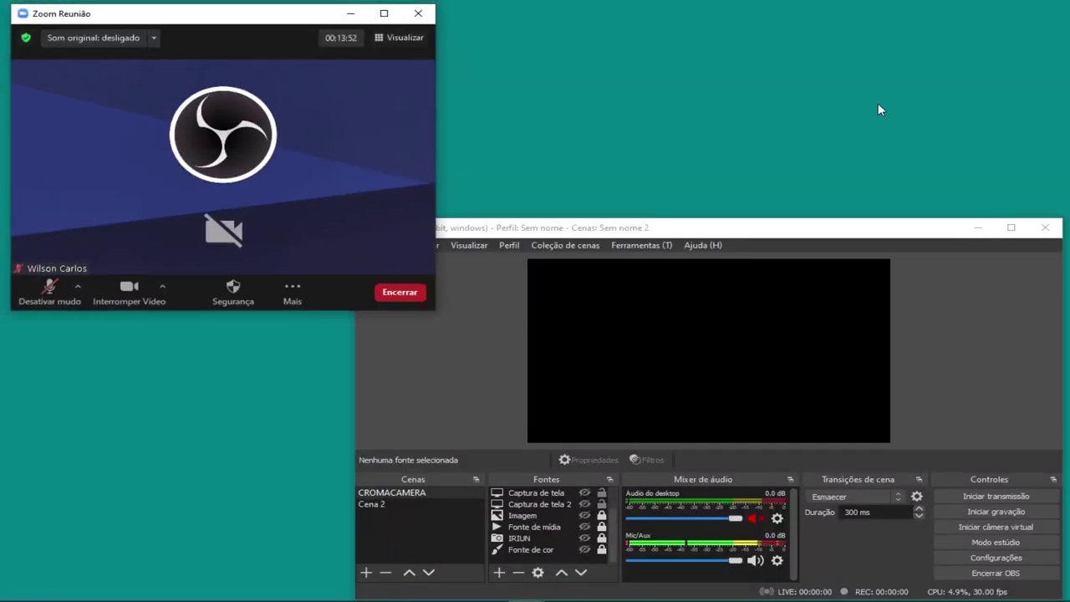
- Start the virtual camera in OBS and shift the Zoom meeting window to show its feed
mouse_move(216, 159)
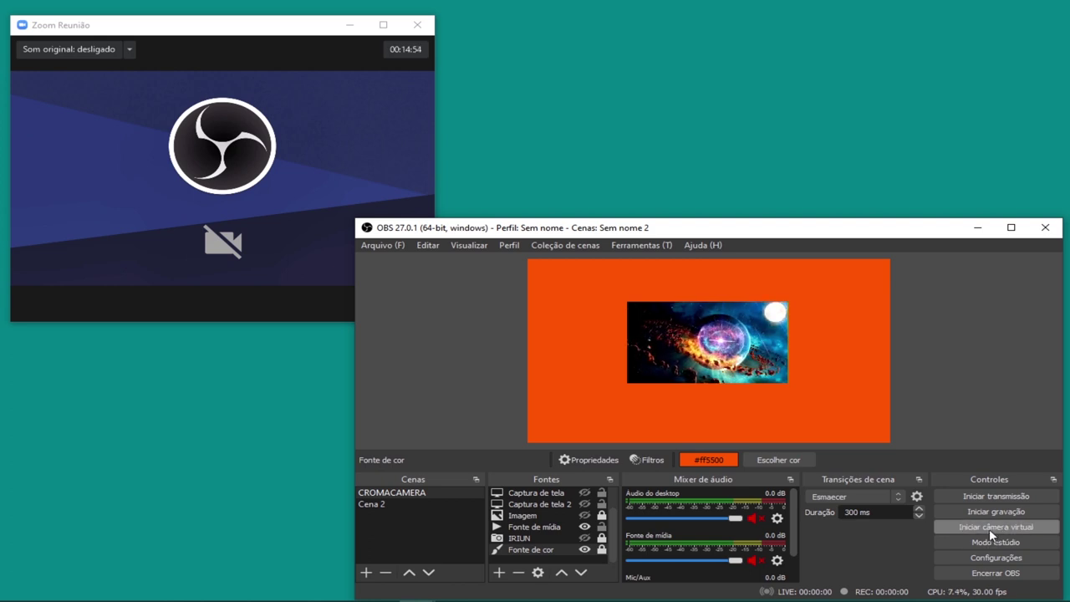
left_click(989, 528)
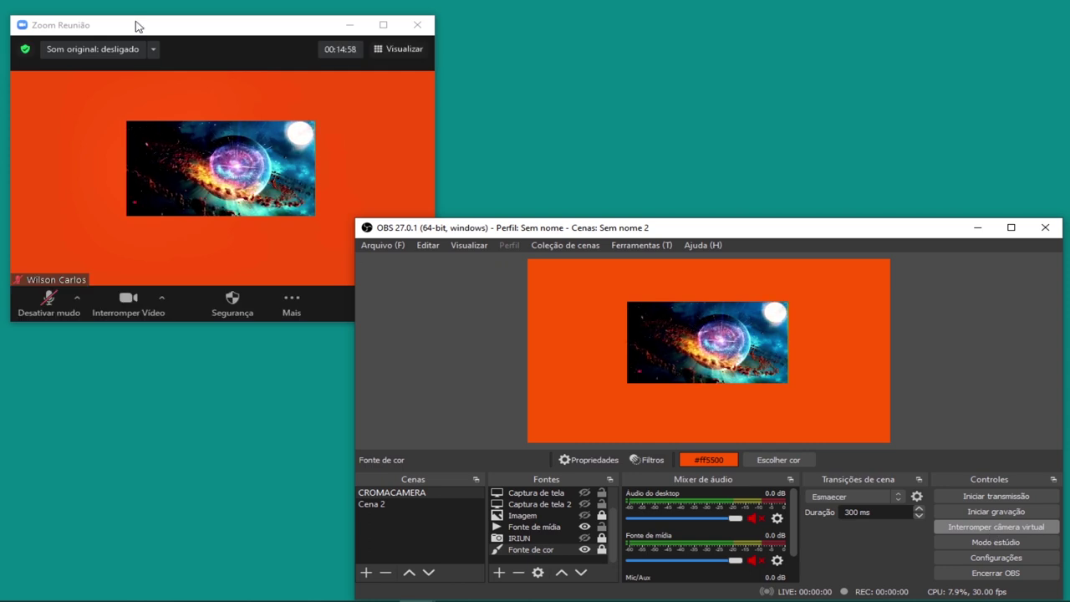
left_click_drag(136, 26, 358, 95)
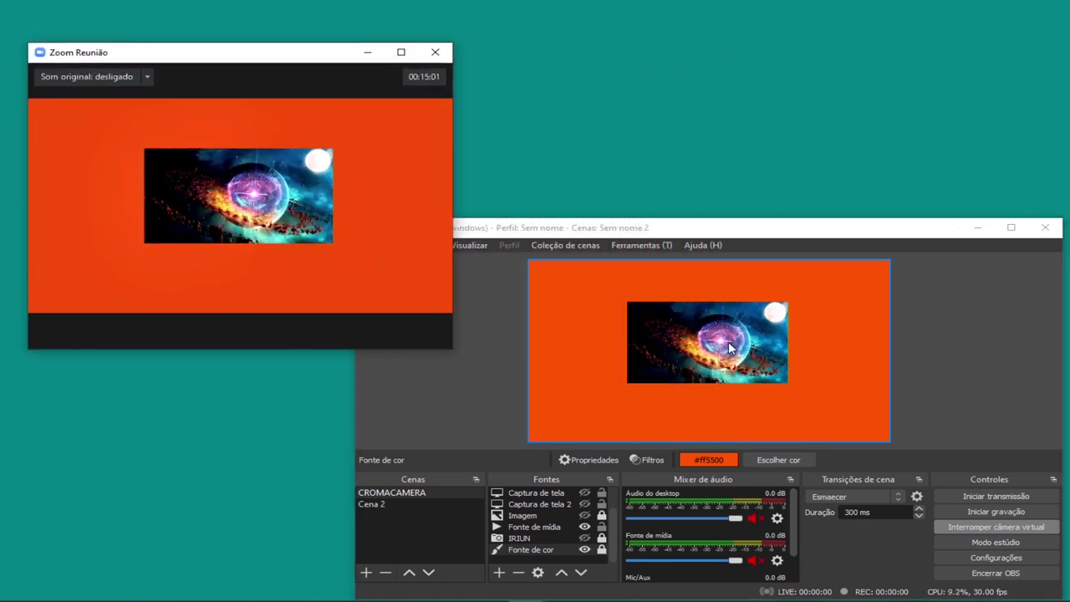
- Move the Fonte de mídia source to the canvas's upper-left corner and enlarge it to fill the canvas
left_click(711, 349)
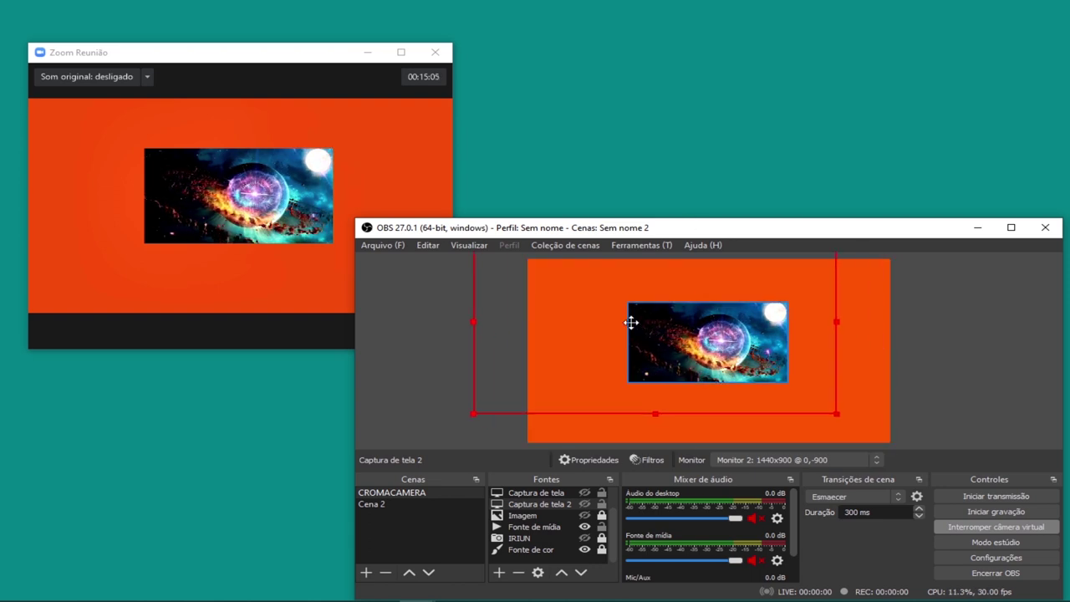
mouse_move(631, 322)
left_mouse_down()
mouse_move(606, 348)
mouse_move(644, 403)
mouse_move(754, 379)
mouse_move(730, 337)
mouse_move(649, 334)
left_mouse_up()
mouse_move(172, 112)
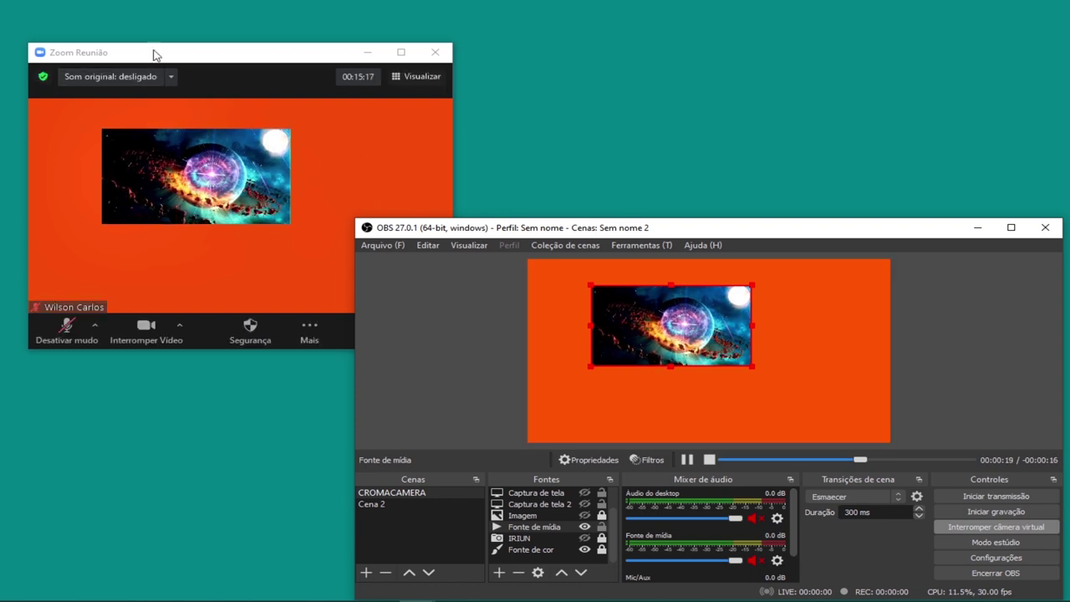
mouse_move(154, 55)
left_mouse_down()
mouse_move(241, 48)
mouse_move(157, 43)
left_mouse_up()
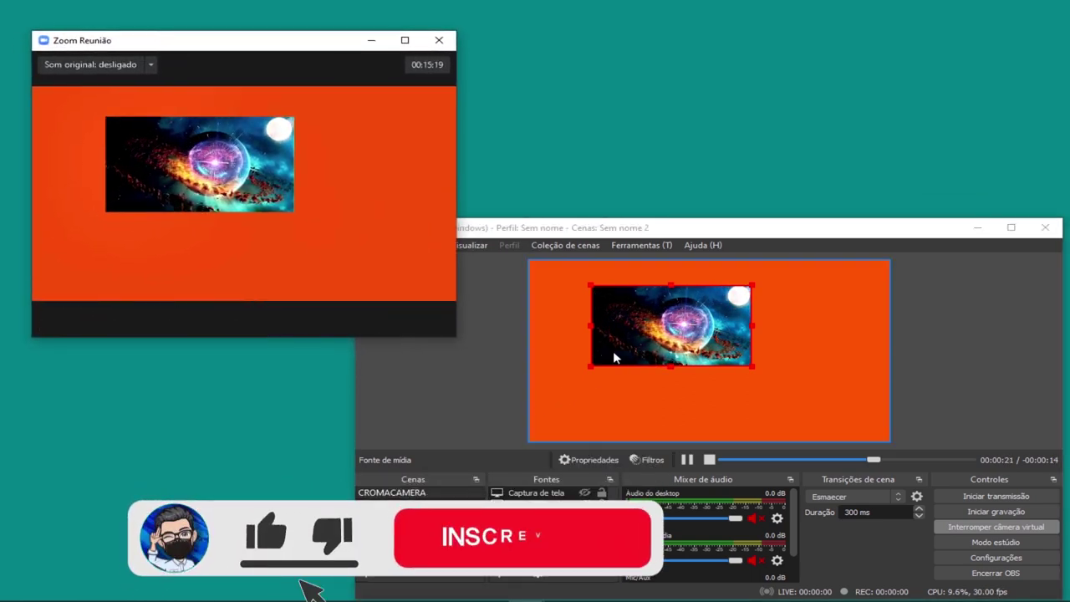
left_click(643, 320)
left_click_drag(643, 320, 587, 289)
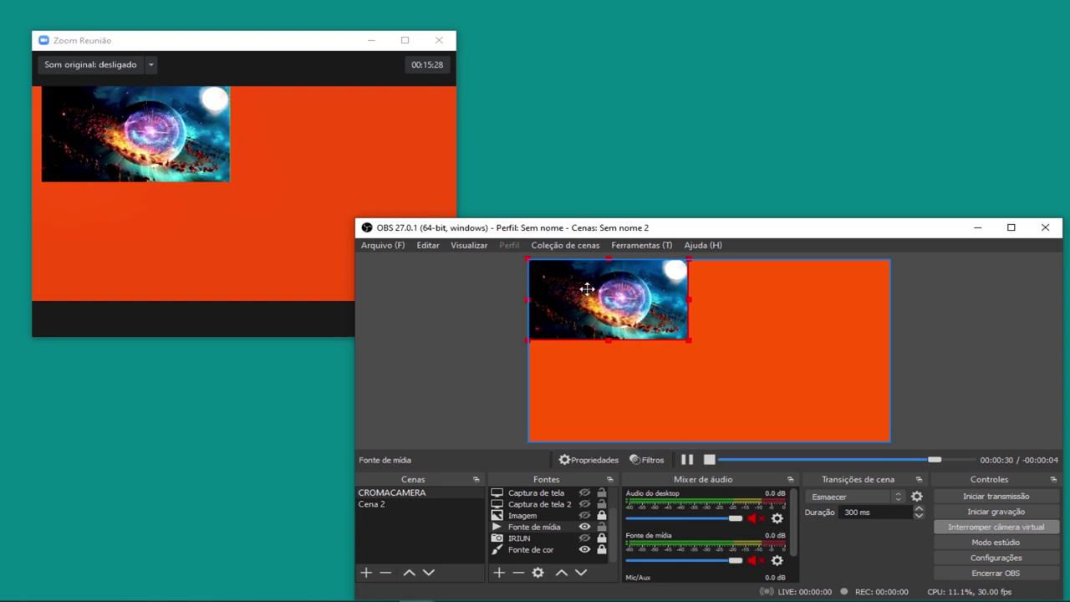
left_click_drag(690, 342, 888, 429)
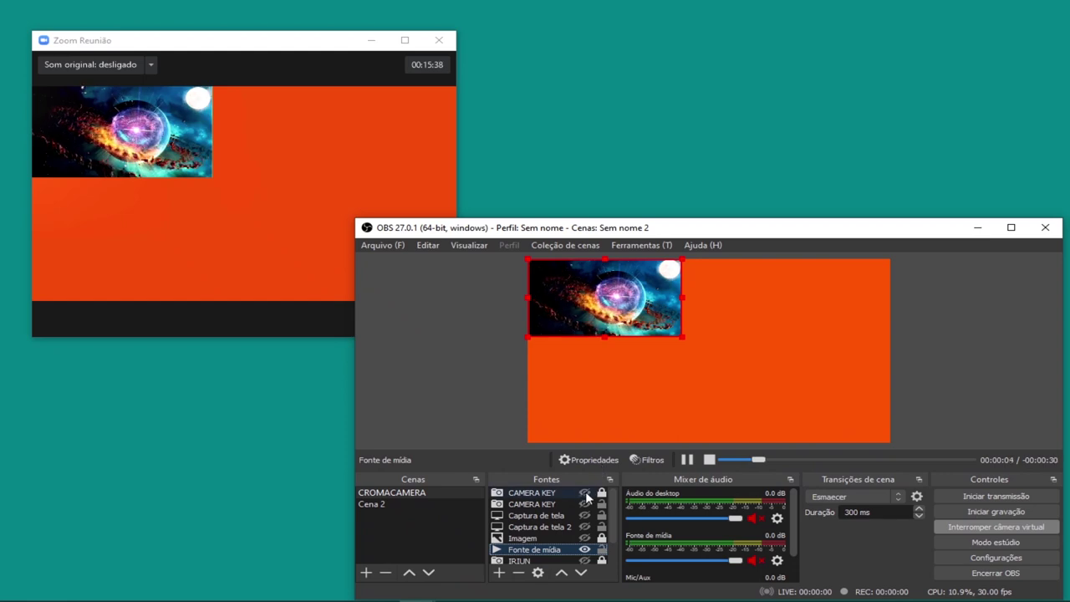
- Show the locked CAMERA KEY source and hide Fonte de mídia, keeping the OBS and Zoom windows spaced apart
left_click(584, 492)
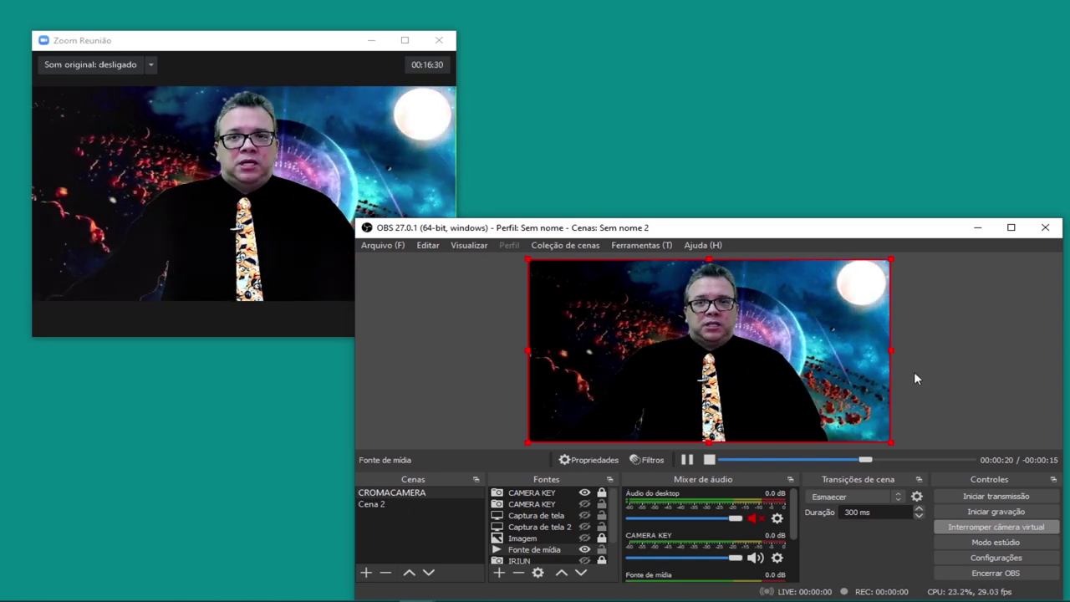
left_click(584, 550)
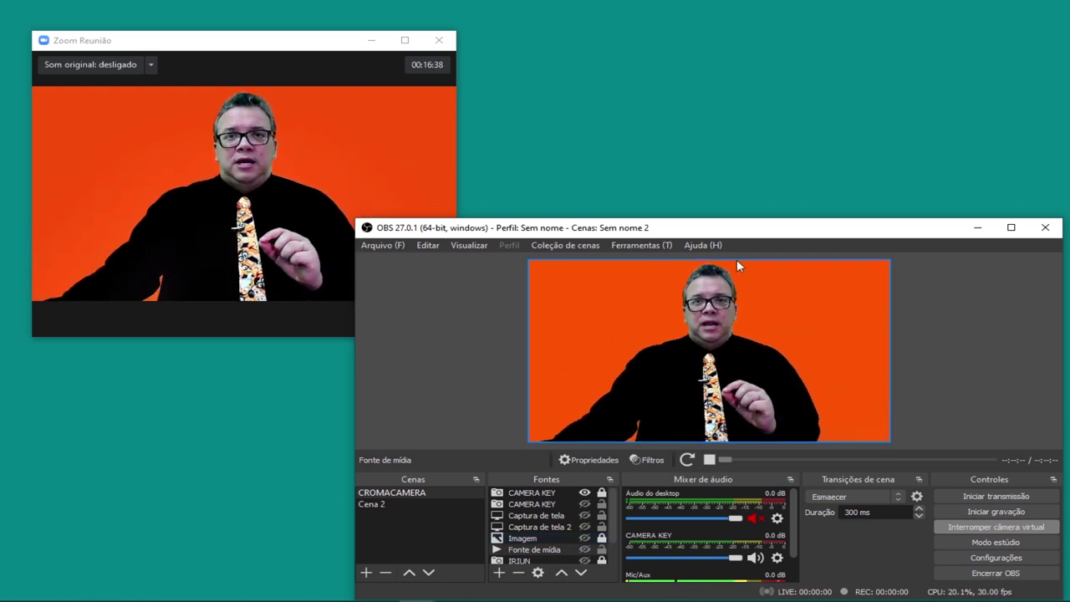
mouse_move(747, 232)
left_mouse_down()
mouse_move(731, 222)
mouse_move(740, 240)
left_mouse_up()
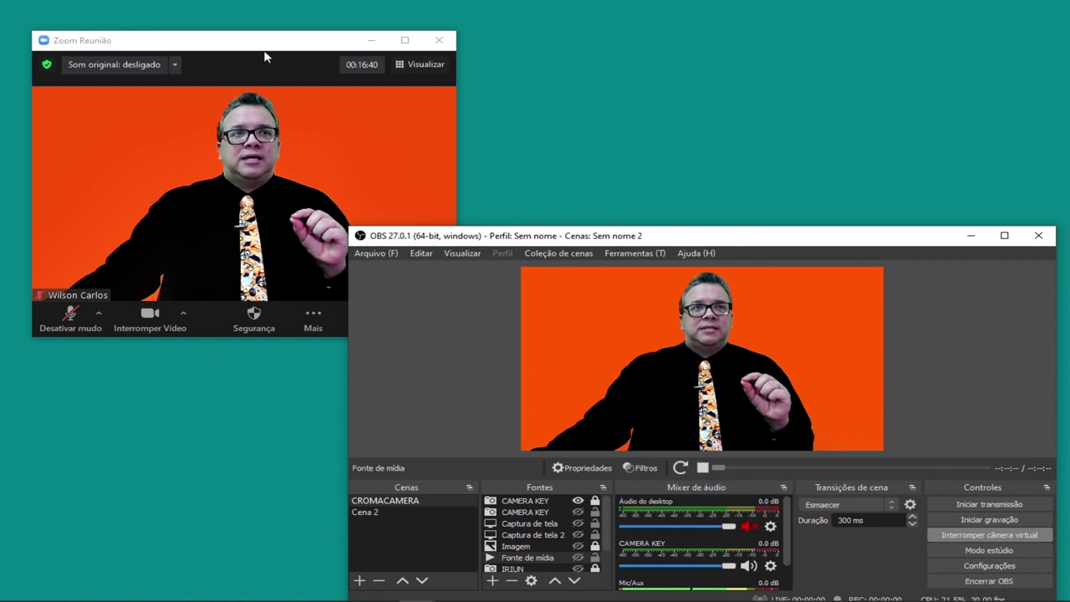
left_click_drag(263, 45, 246, 24)
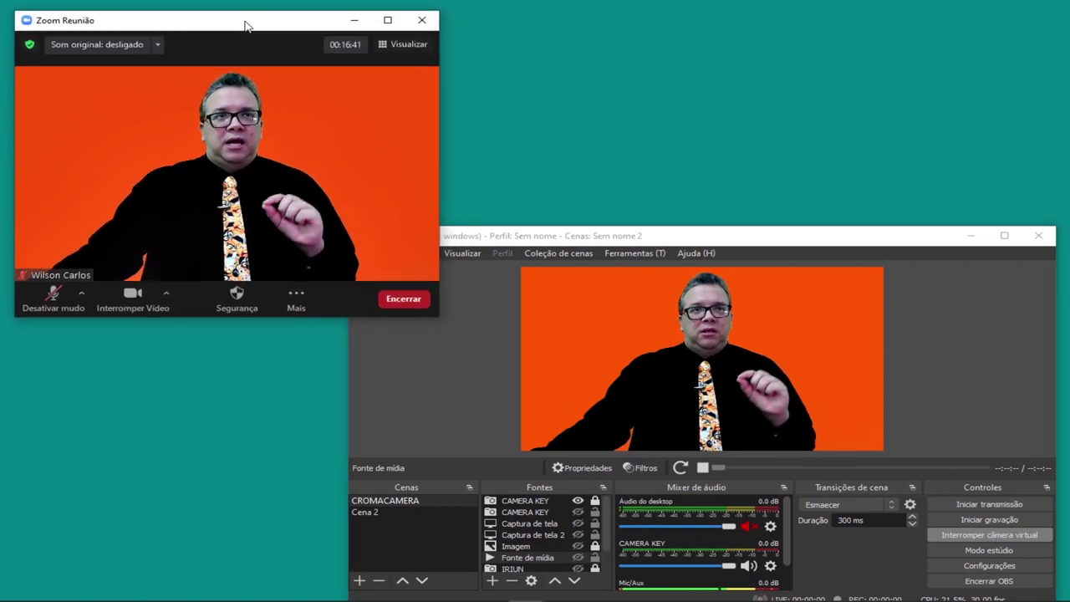
- Stop the OBS virtual camera while the Zoom meeting is in view, and start it again
left_click(984, 533)
mouse_move(37, 240)
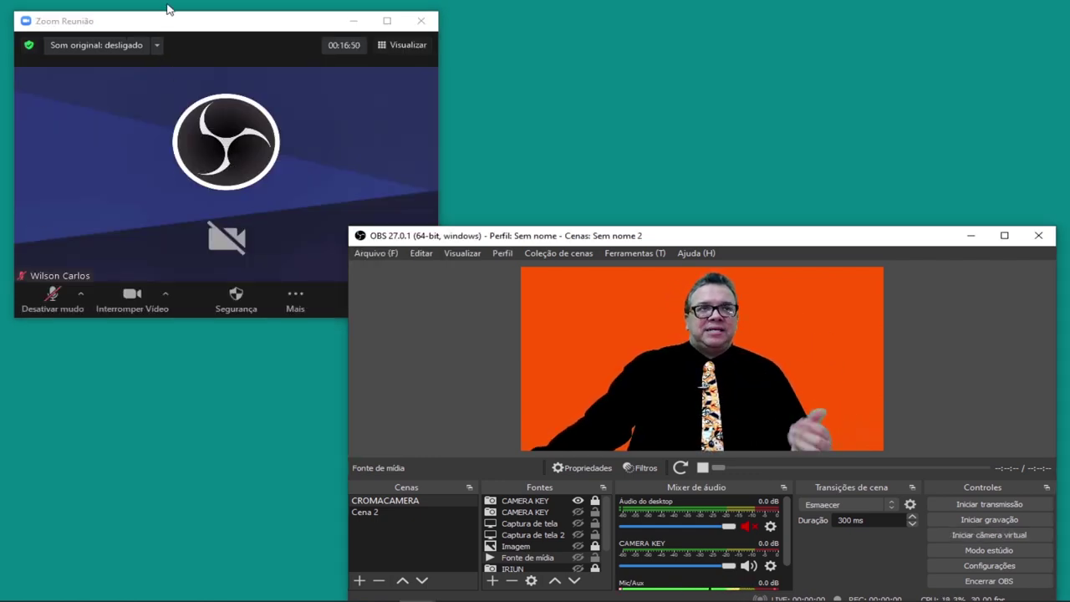
mouse_move(151, 24)
left_mouse_down()
mouse_move(136, 24)
mouse_move(165, 28)
left_mouse_up()
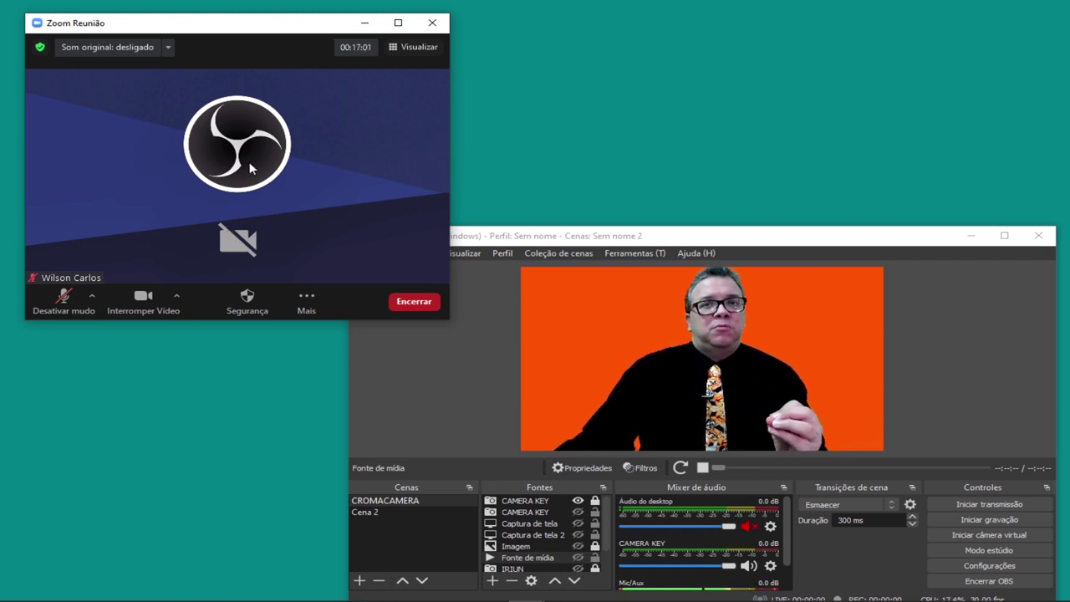
left_click(985, 538)
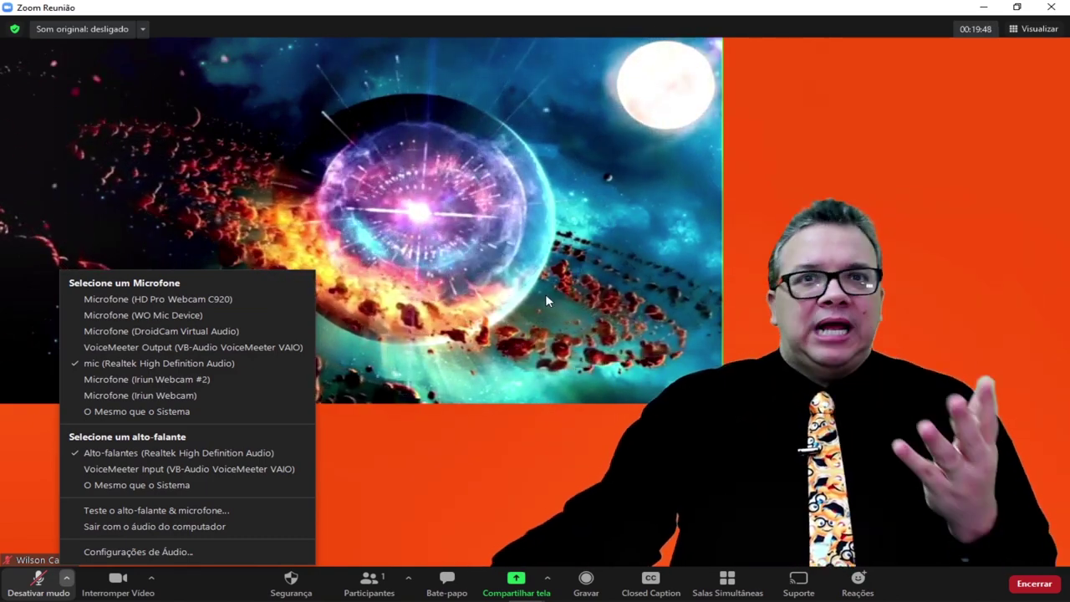
- Close the Zoom meeting's audio device options and reposition the OBS window beside the meeting window
left_click(541, 305)
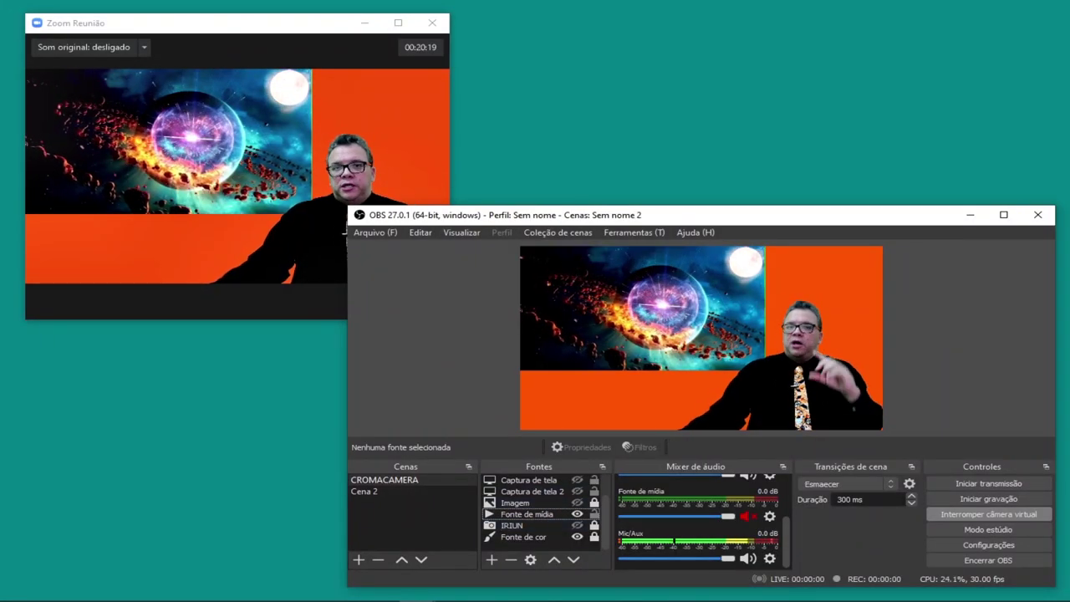
left_click_drag(749, 223, 757, 227)
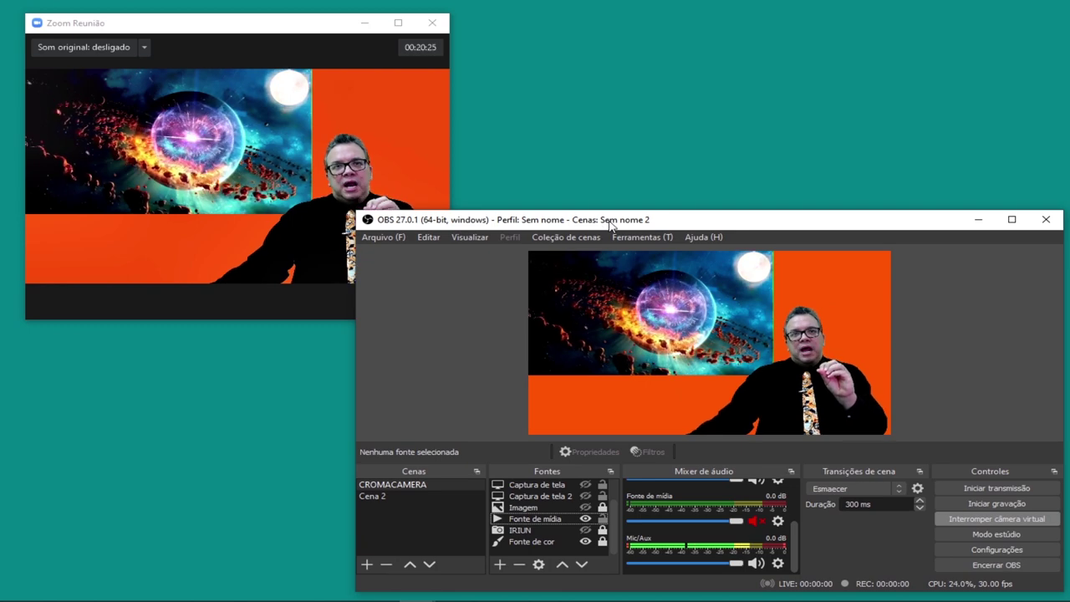
left_click_drag(611, 224, 604, 224)
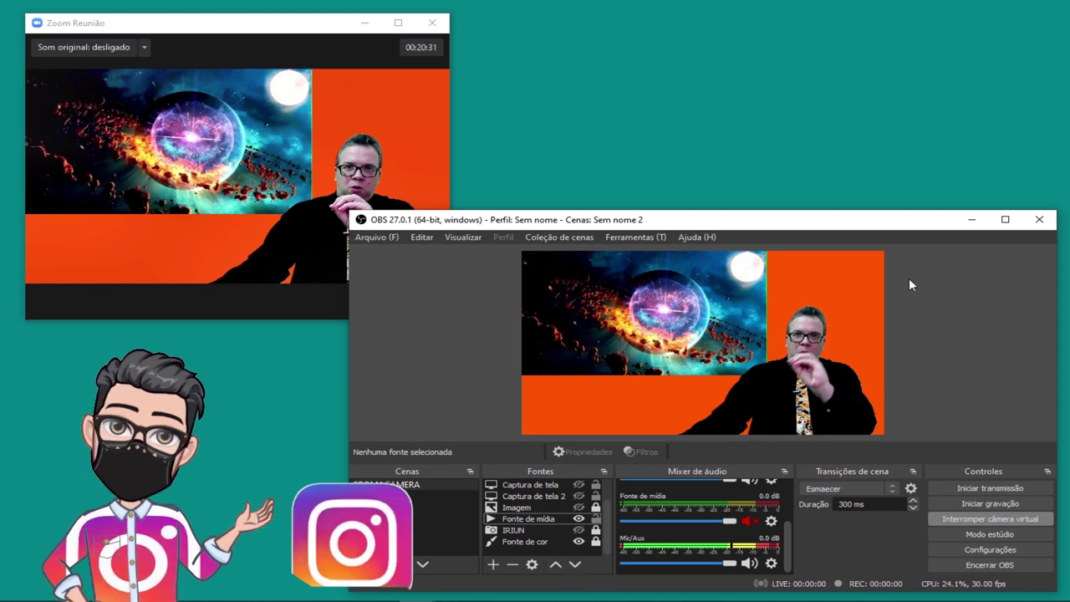
mouse_move(873, 219)
left_mouse_down()
mouse_move(890, 234)
mouse_move(892, 218)
left_mouse_up()
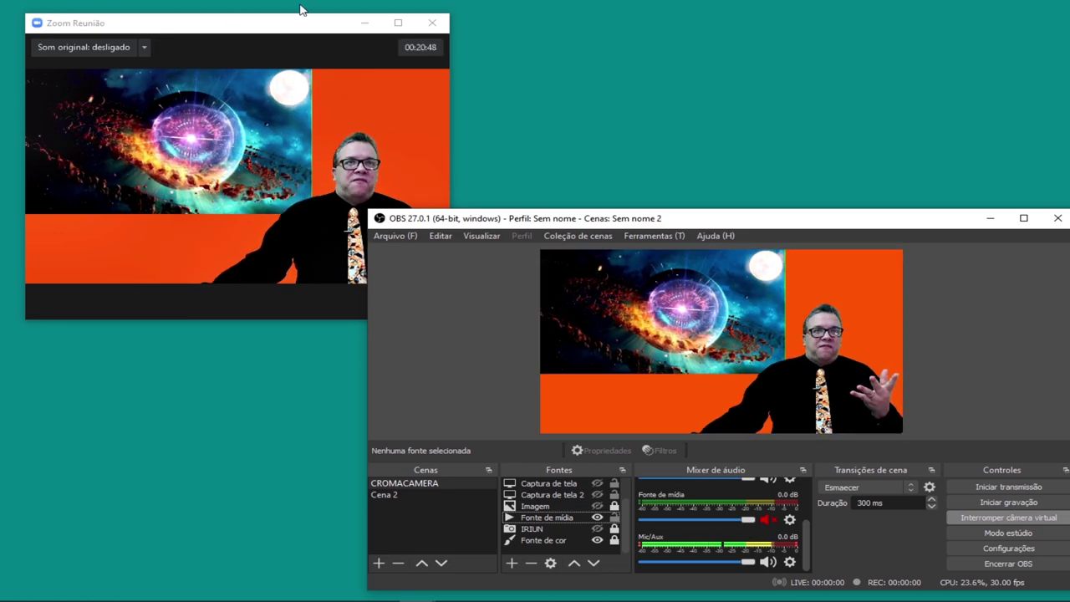
- Examine the advanced screen-sharing options with the Zoom meeting maximized, close them without sharing, and restore the meeting window
left_click(399, 23)
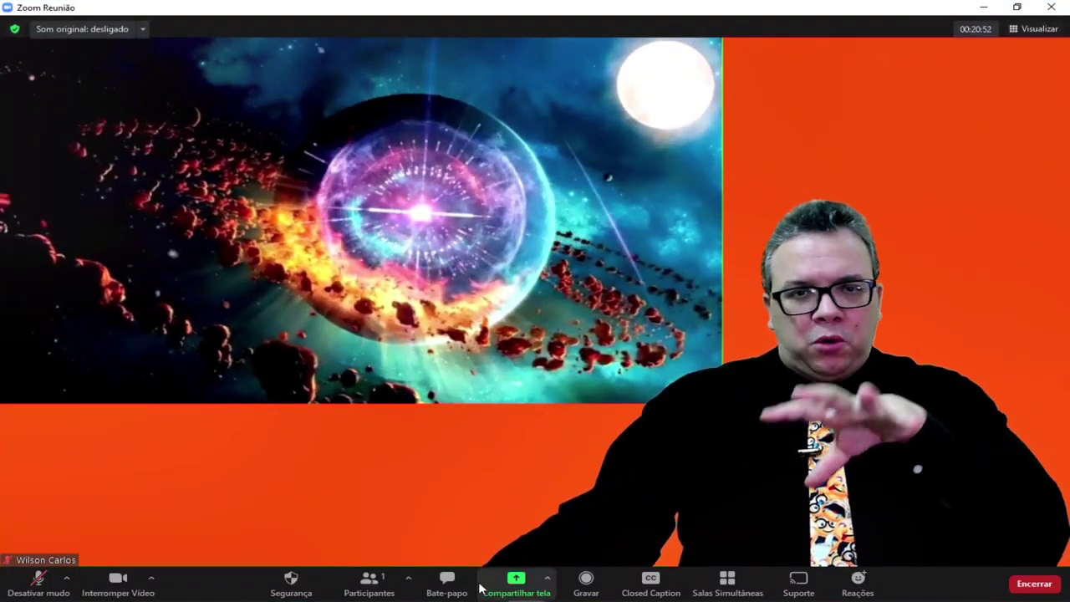
left_click(516, 577)
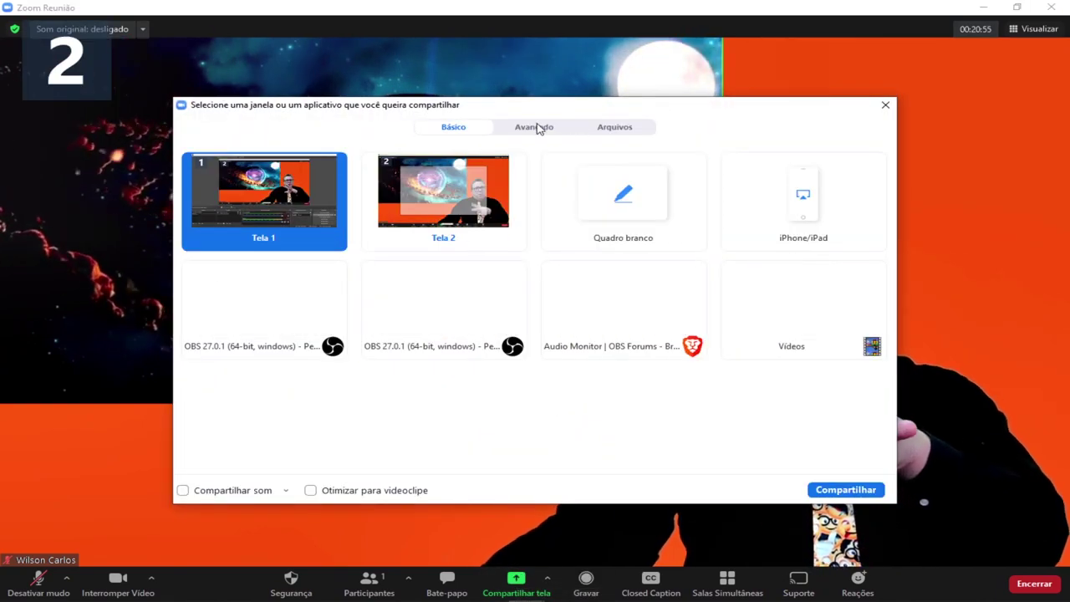
left_click(539, 127)
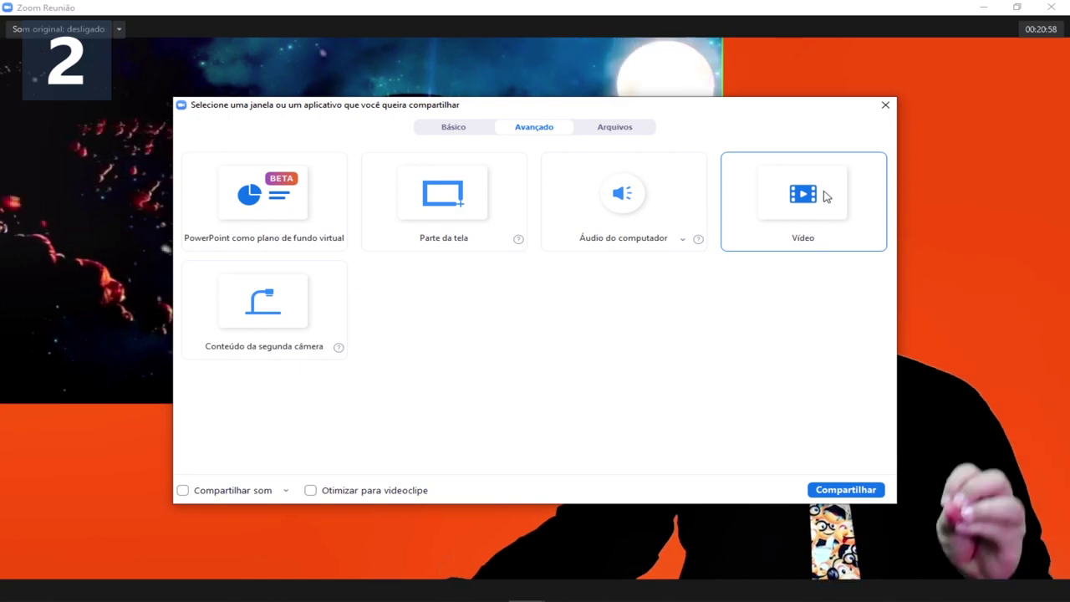
left_click(886, 104)
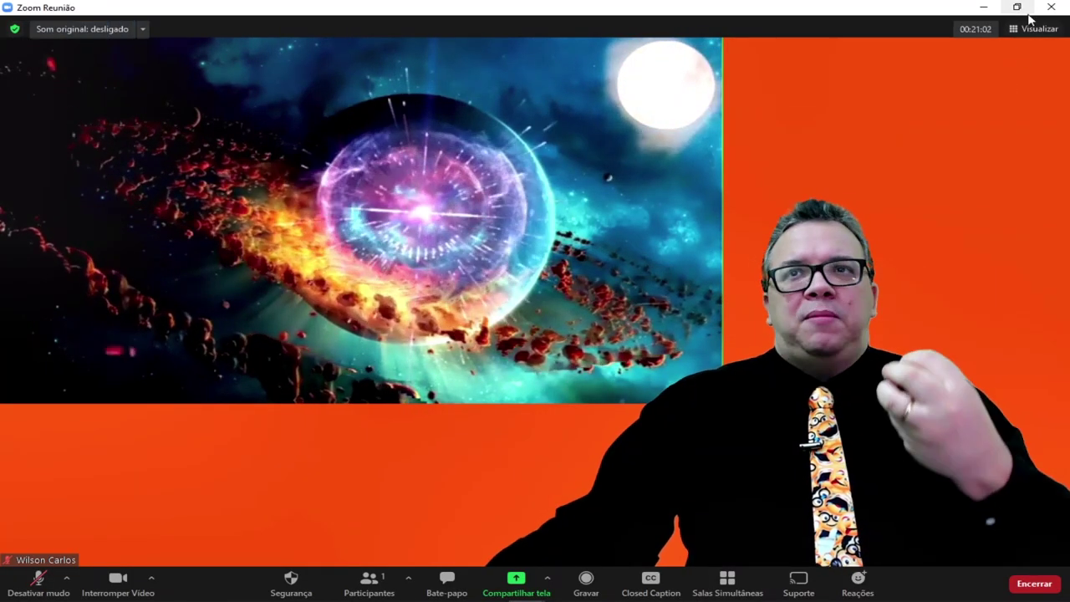
left_click(1017, 9)
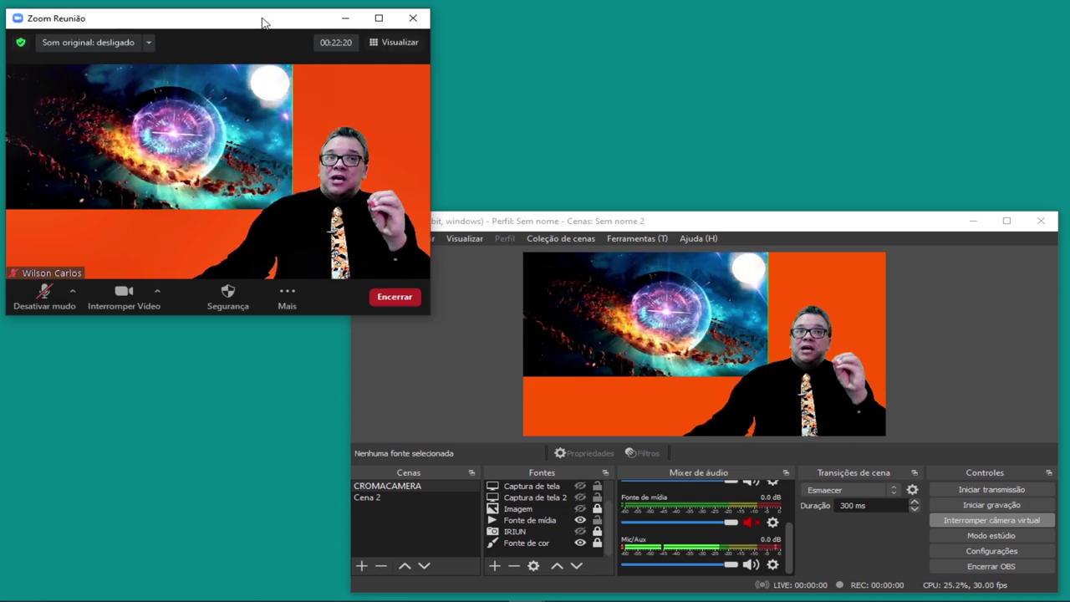
- Reposition the Zoom and OBS windows on the desktop and view the Zoom meeting's information
left_click_drag(263, 18, 343, 24)
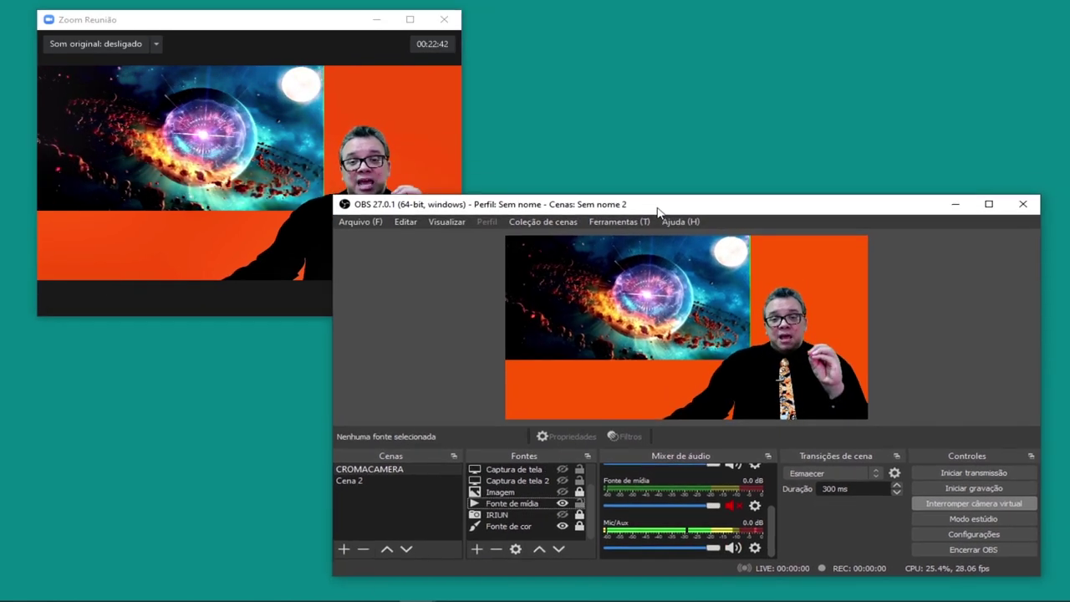
left_click_drag(657, 211, 679, 229)
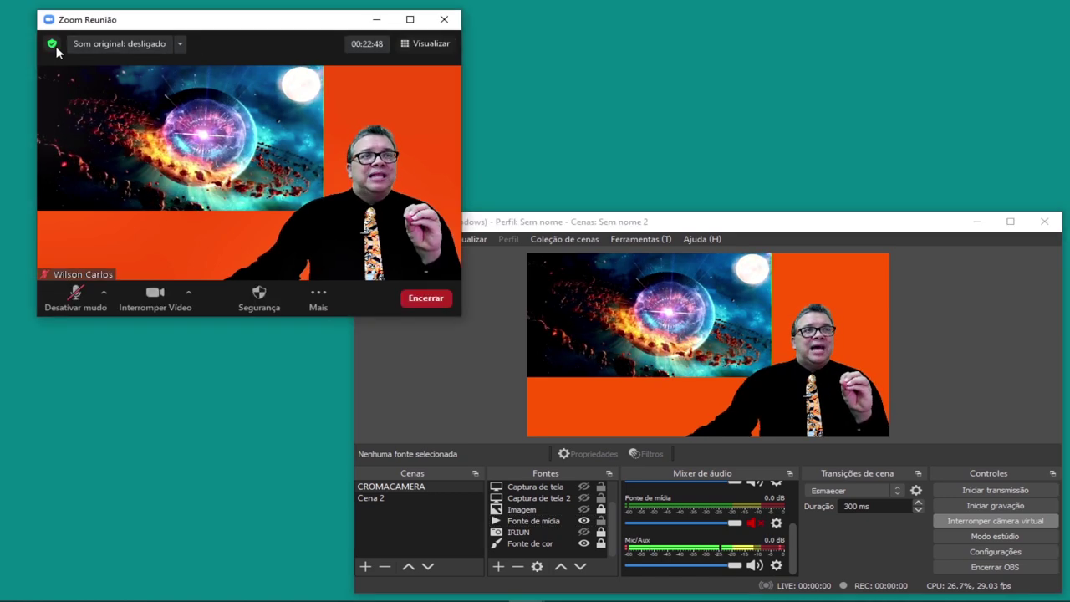
left_click(52, 44)
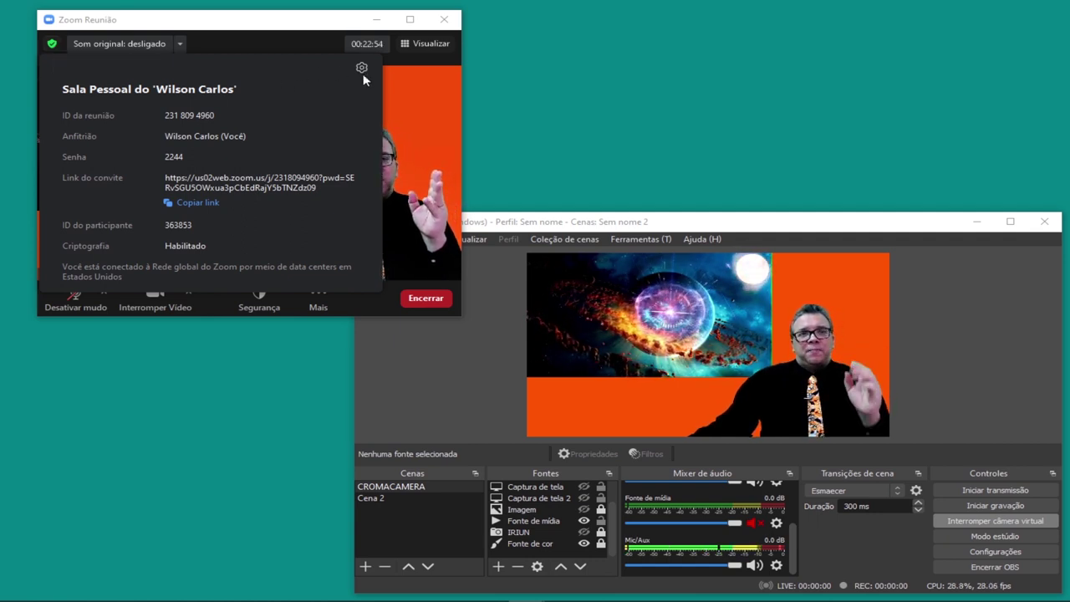
left_click(294, 32)
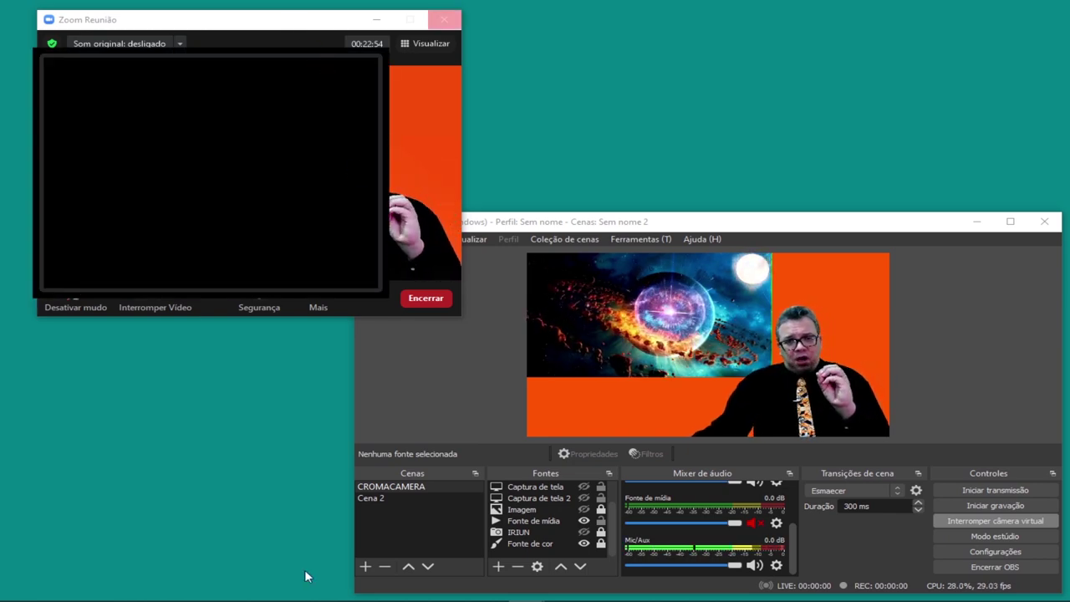
left_click_drag(297, 29, 258, 73)
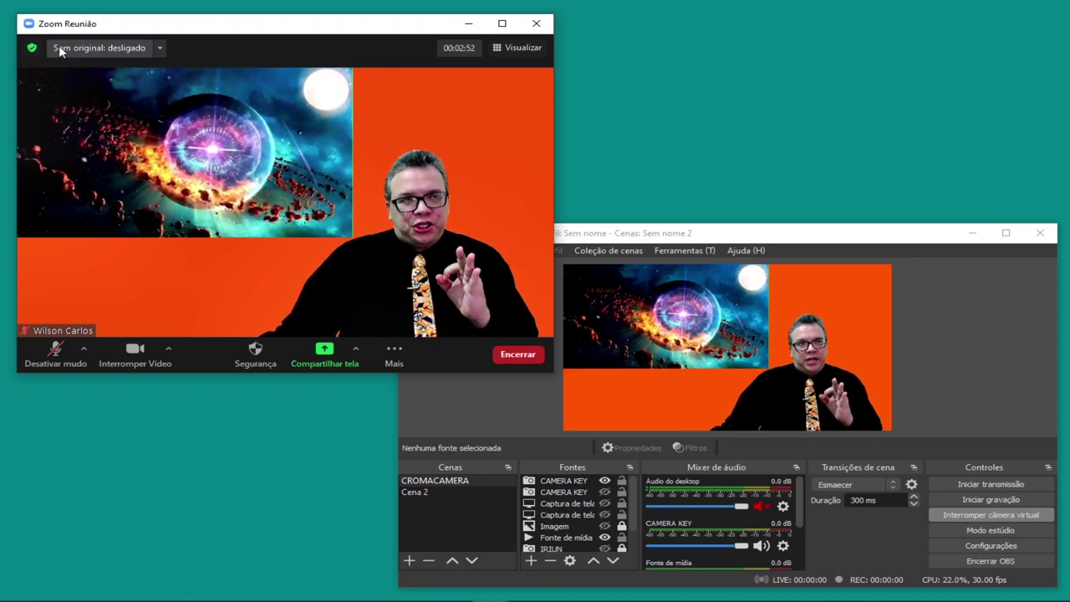
- Open Zoom's Estatísticas settings from the meeting information to examine the global usage figures, and shift the settings window aside
left_click(33, 50)
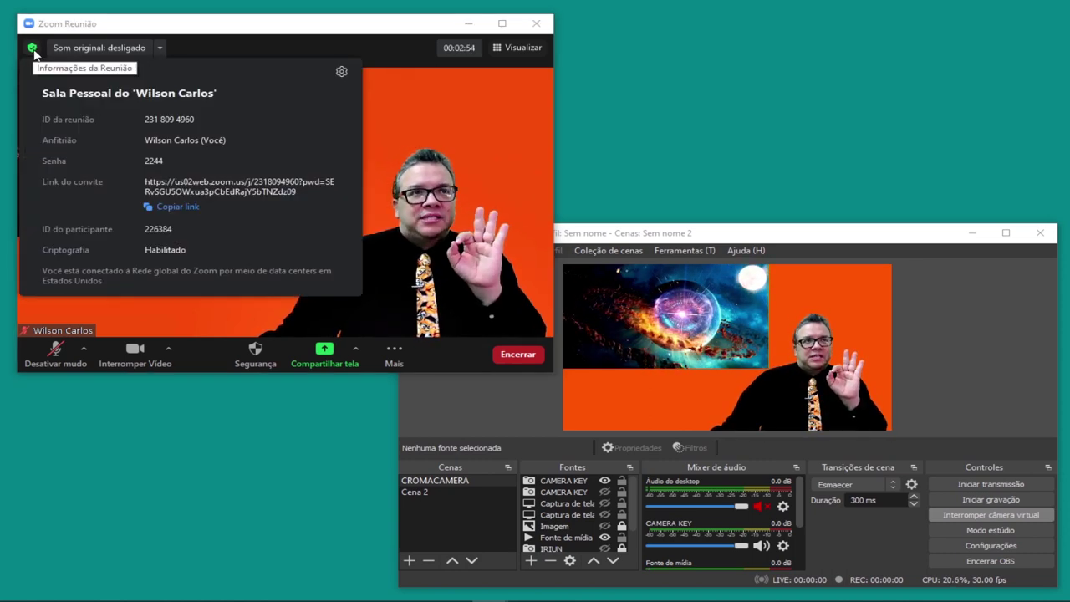
left_click(342, 73)
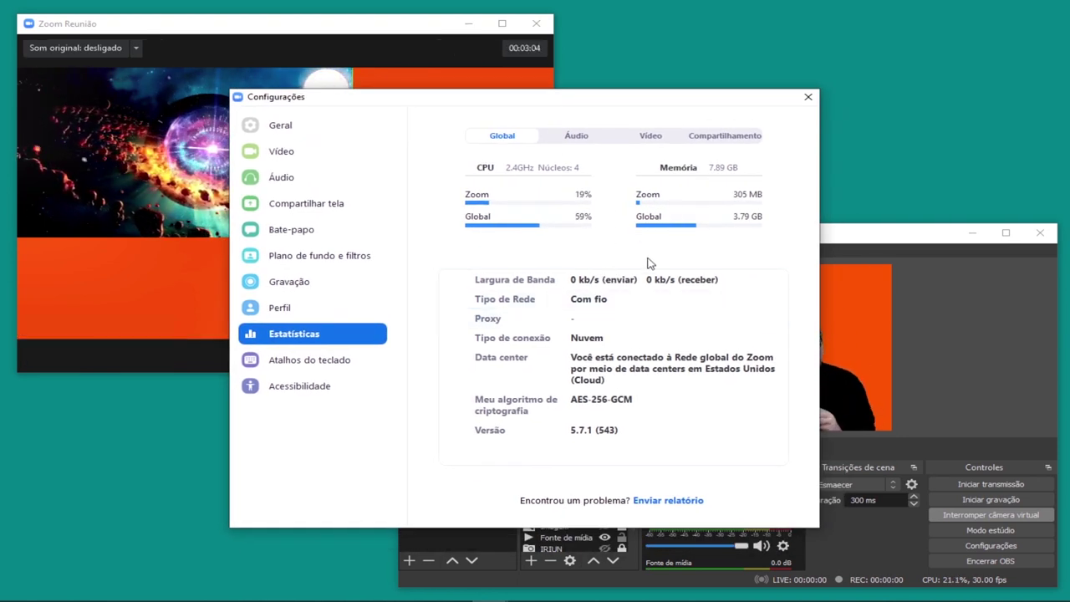
left_click_drag(477, 105, 314, 107)
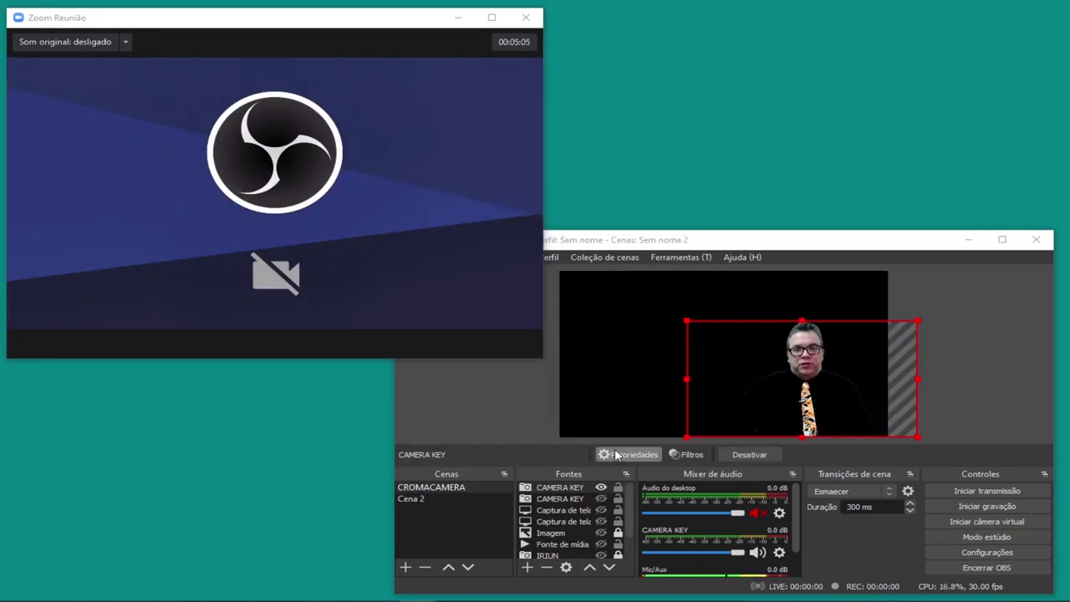
- Show the orange background behind the enlarged camera in OBS, and select HD Pro Webcam C920 as the Zoom meeting's camera
mouse_move(339, 309)
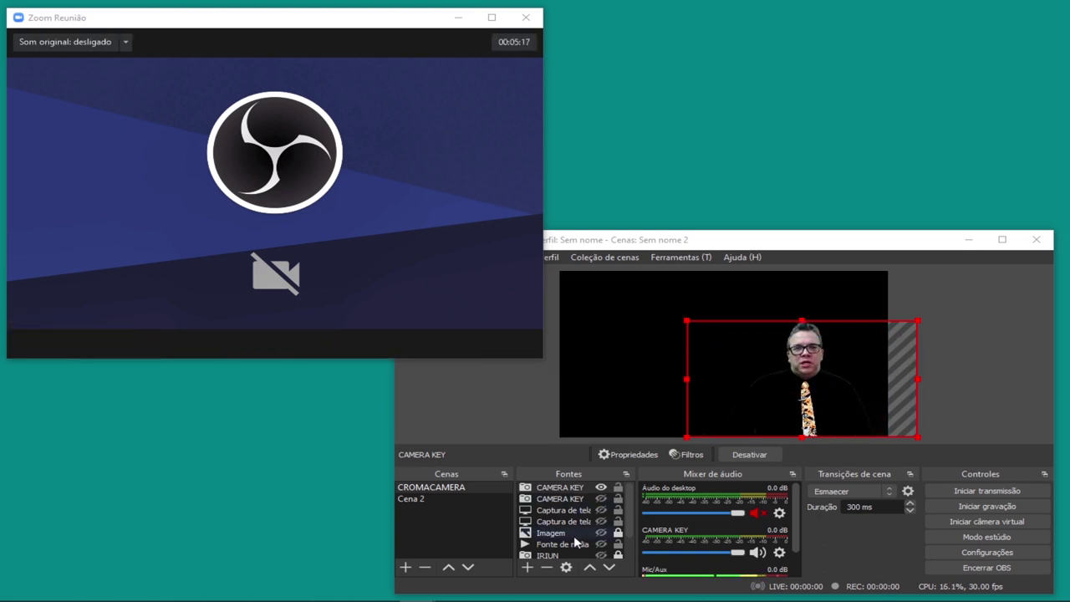
left_click(601, 544)
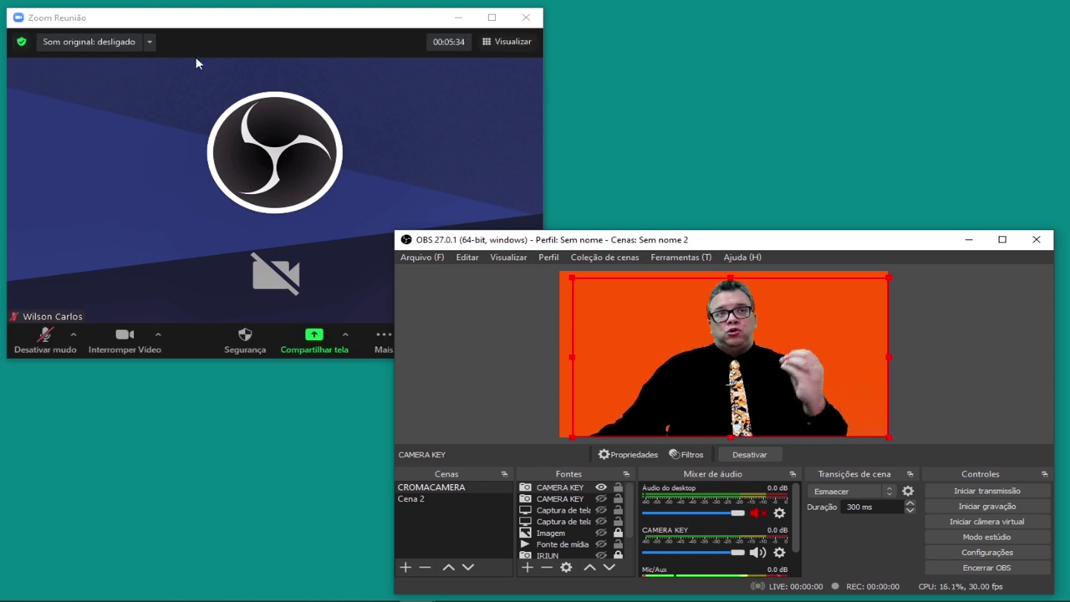
left_click(175, 106)
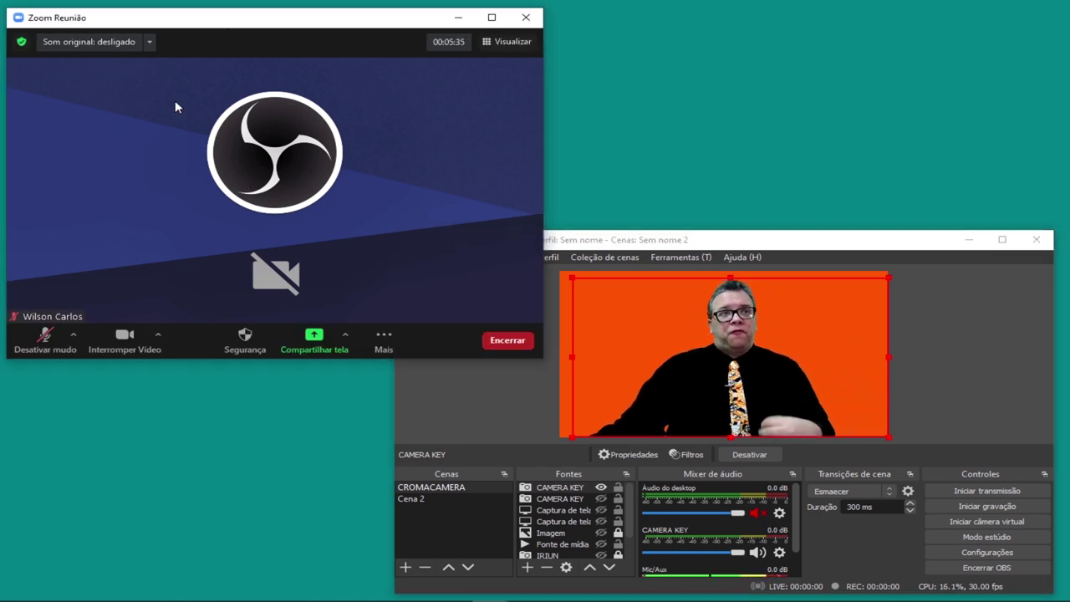
left_click(158, 334)
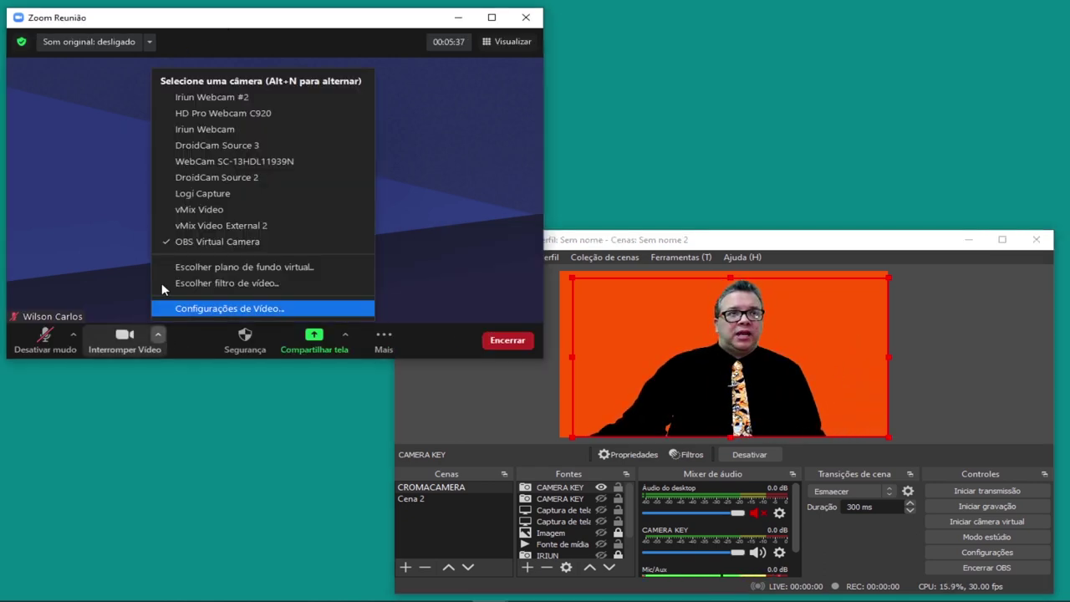
left_click(249, 113)
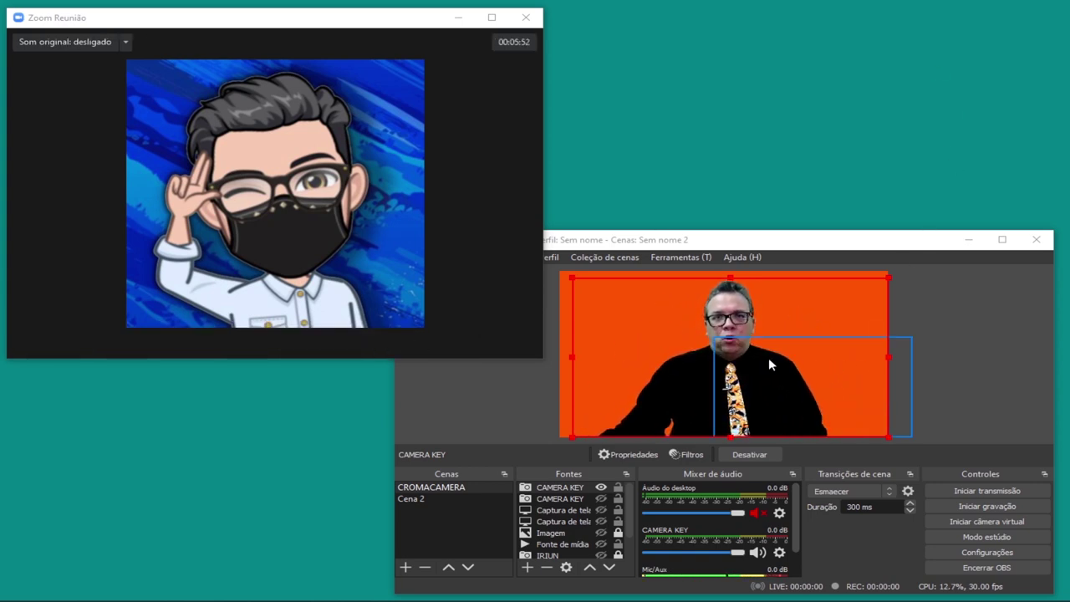
- Move the CAMERA KEY source slightly down and to the left on the canvas, and check its capture device properties
mouse_move(697, 328)
left_mouse_down()
mouse_move(752, 323)
mouse_move(660, 333)
mouse_move(684, 339)
left_mouse_up()
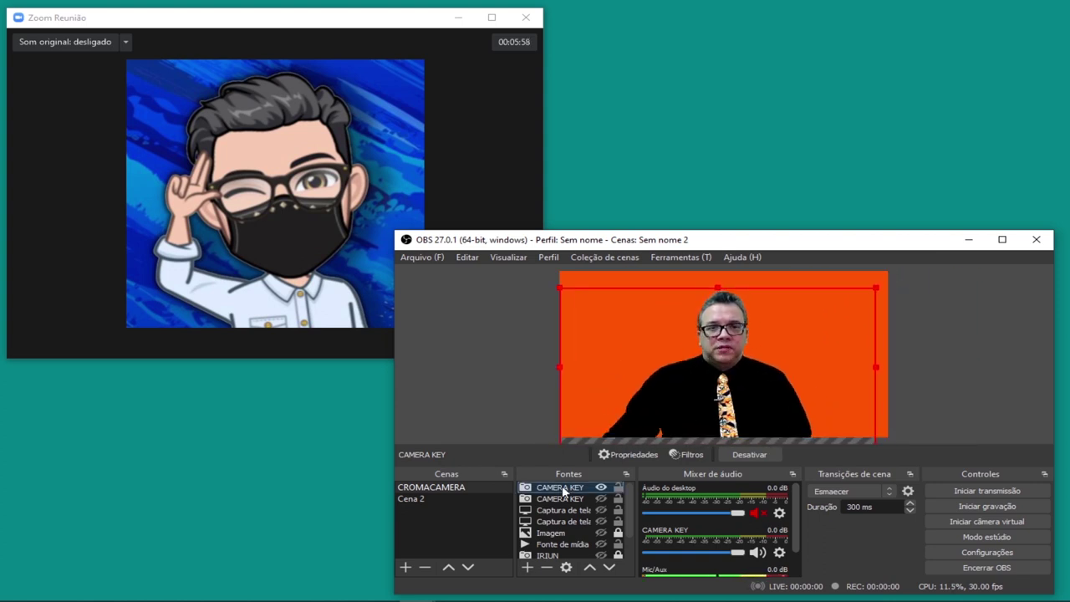
left_click(627, 453)
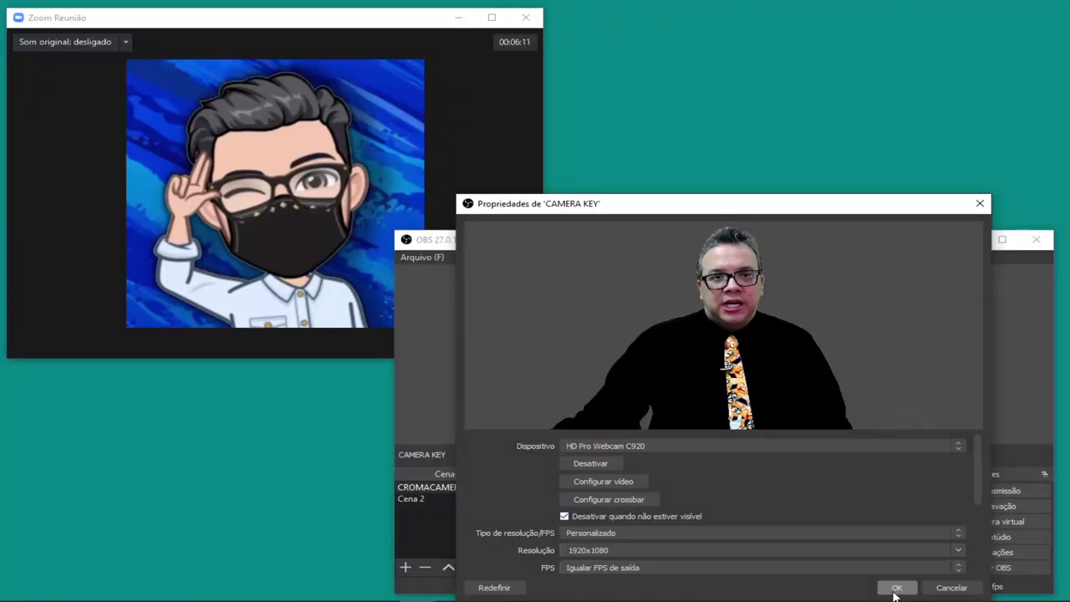
left_click(896, 587)
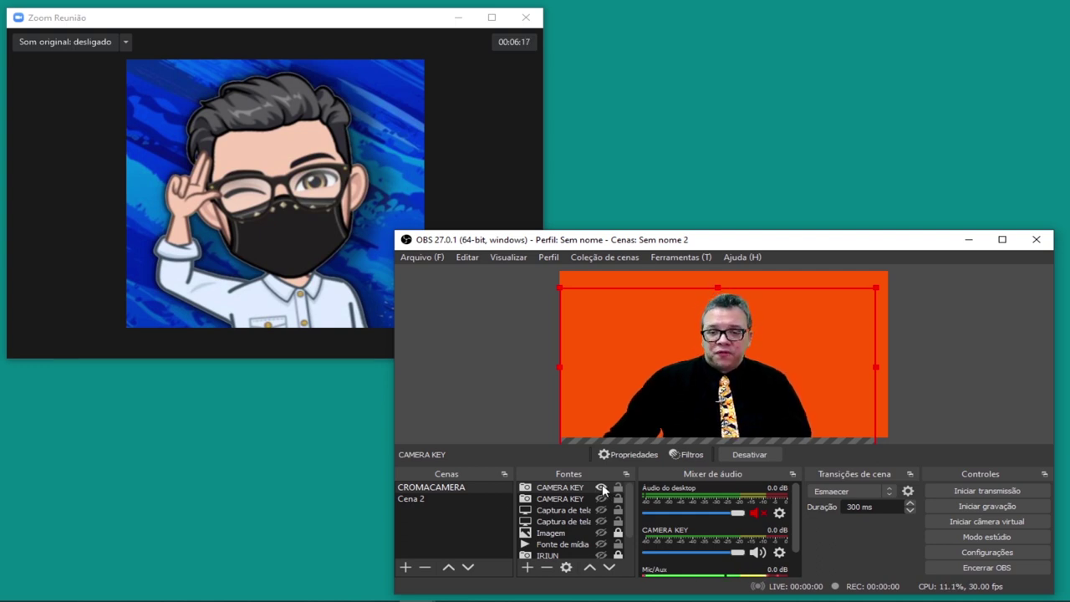
- Hide the CAMERA KEY source with the OBS window maximized, and restore the window to its smaller size
left_click(1002, 240)
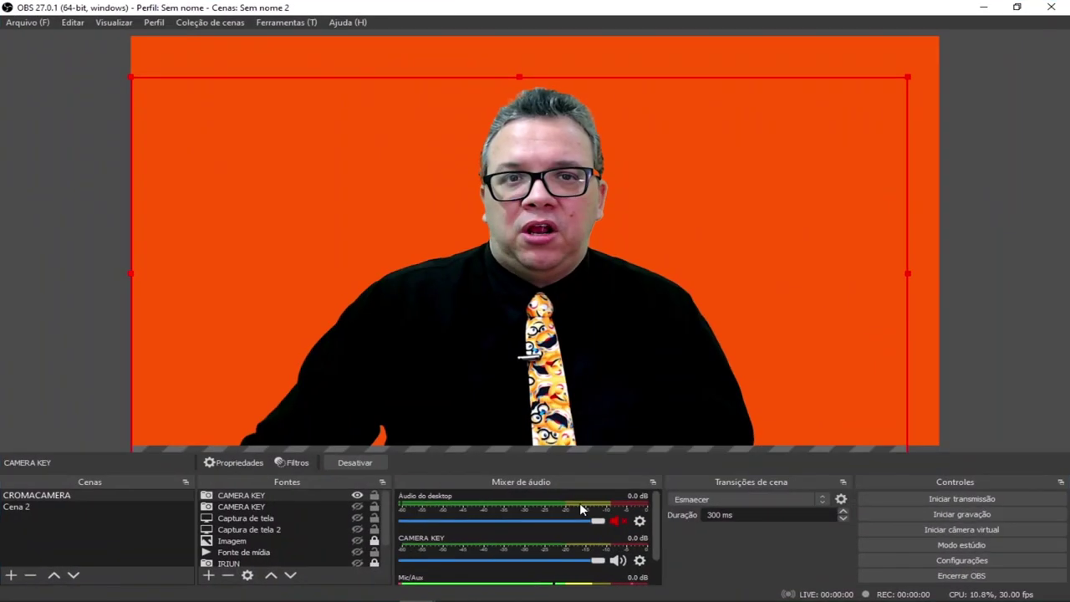
left_click(357, 497)
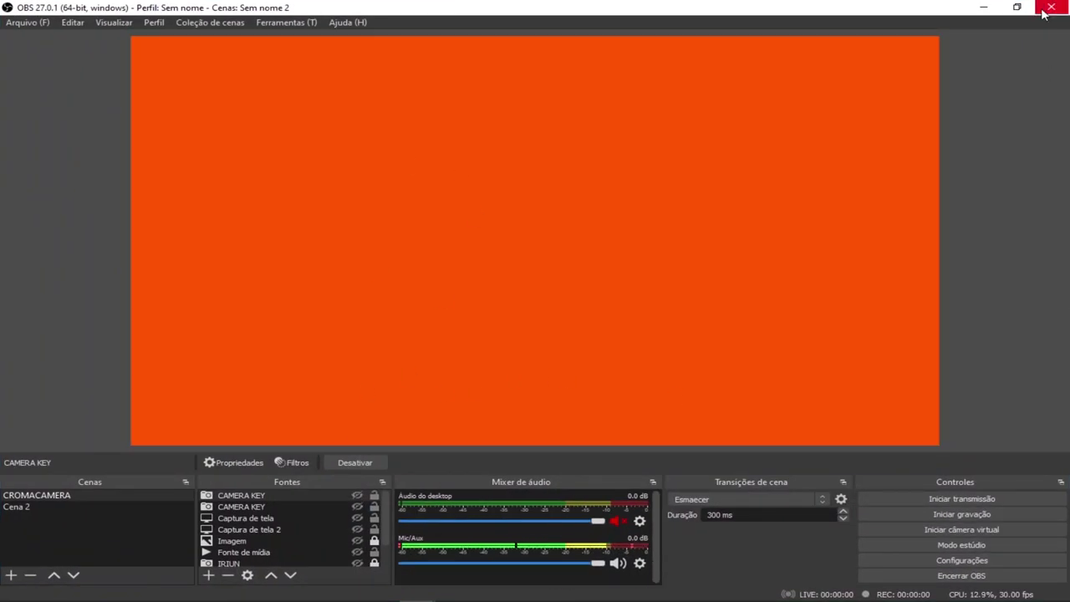
left_click(1016, 8)
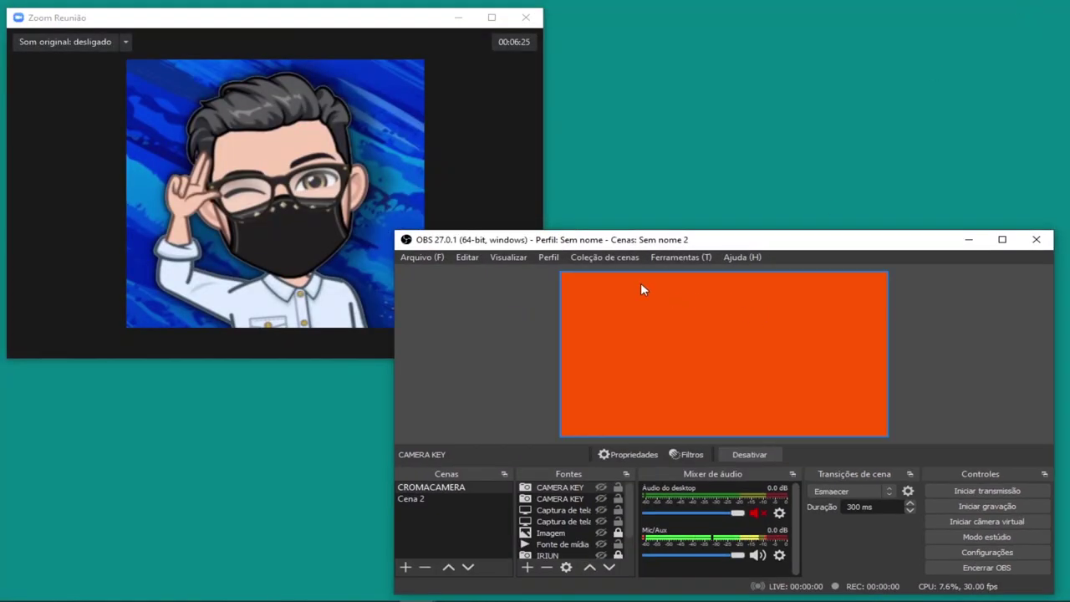
- Choose HD Pro Webcam C920 as the Zoom camera again and start the meeting's video
mouse_move(141, 302)
left_click(158, 335)
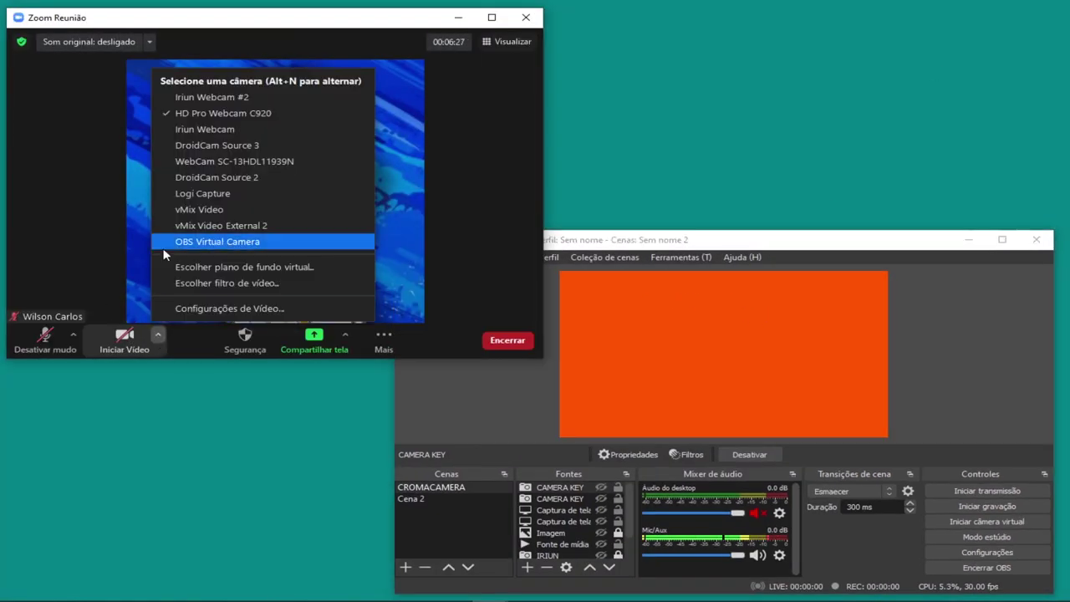
left_click(237, 121)
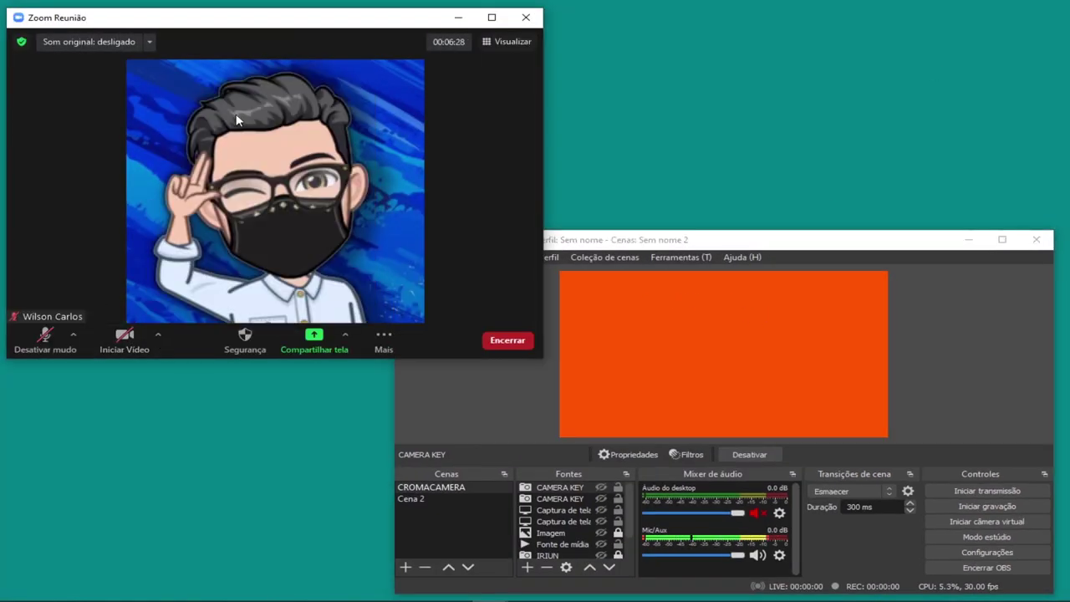
left_click(125, 336)
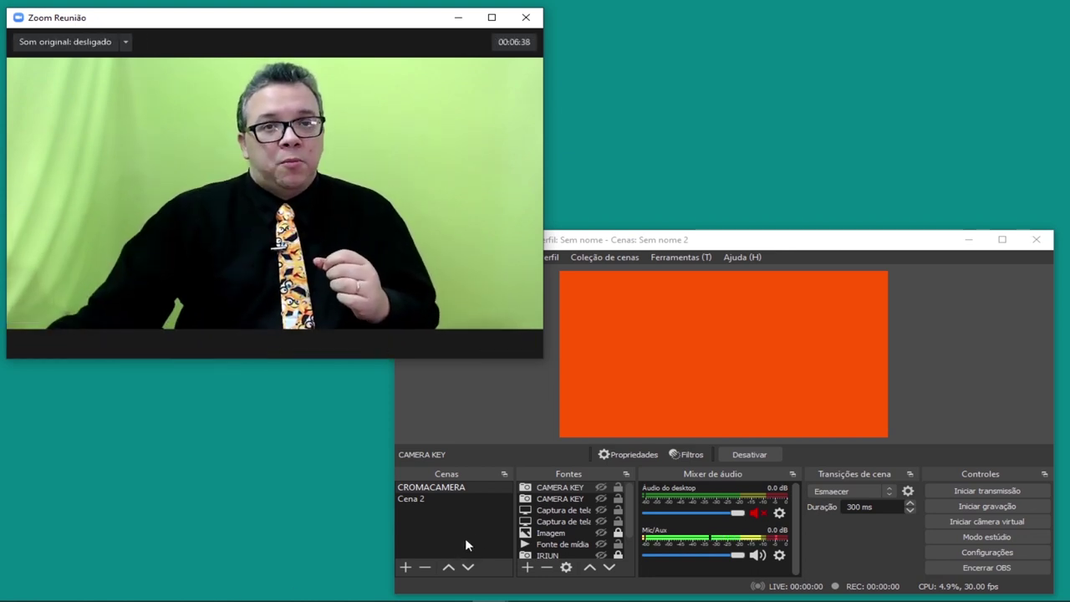
- Review the Desativar quando não estiver visível option in CAMERA KEY's properties, accept them, and shift the Zoom window slightly
left_click(543, 491)
left_click(629, 455)
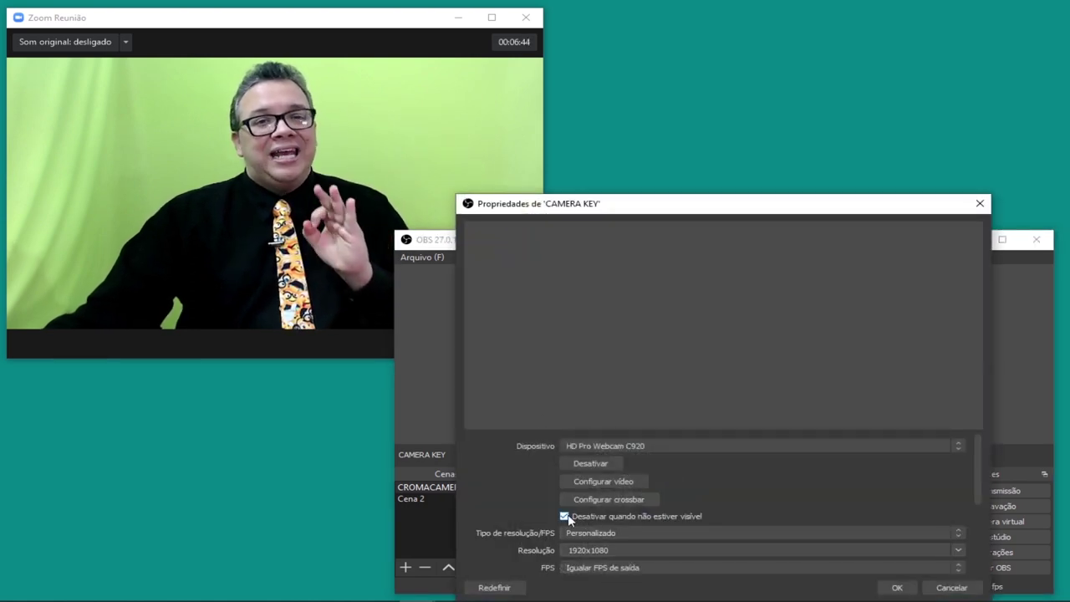
left_click(893, 587)
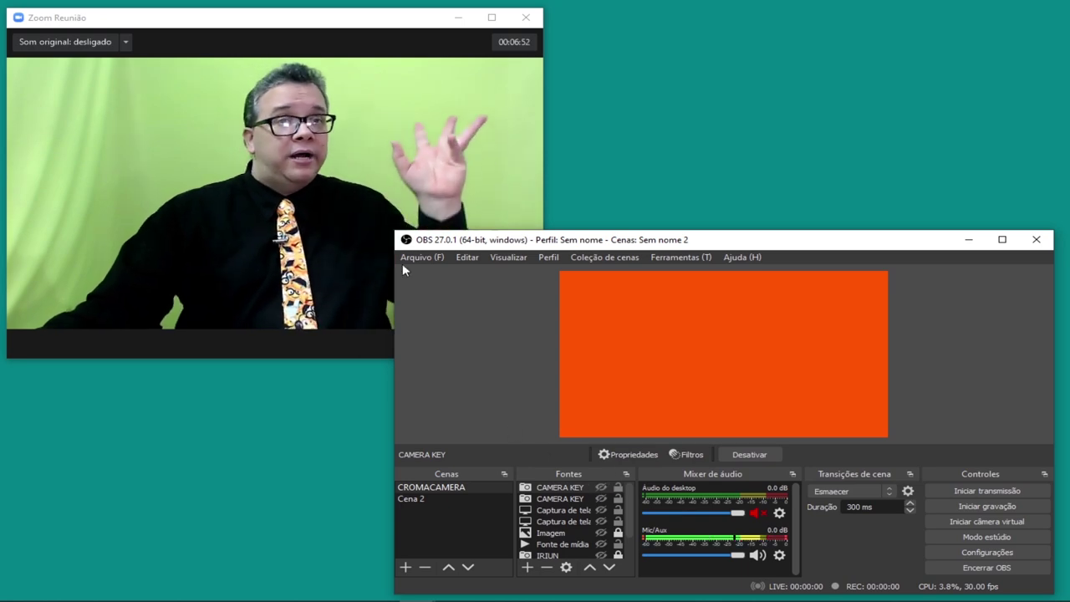
mouse_move(377, 79)
left_click_drag(315, 30, 329, 33)
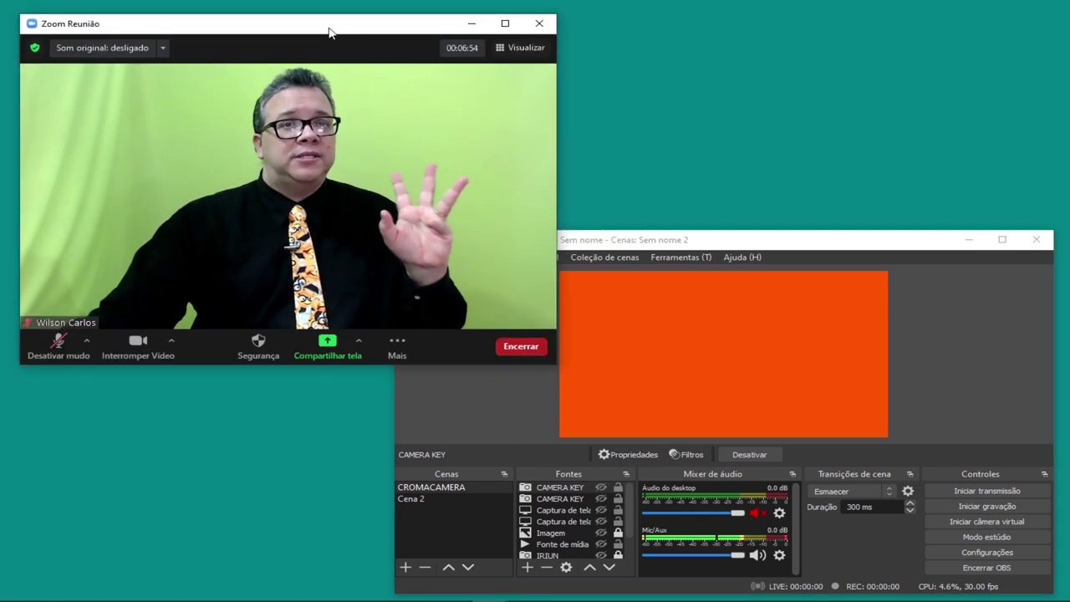